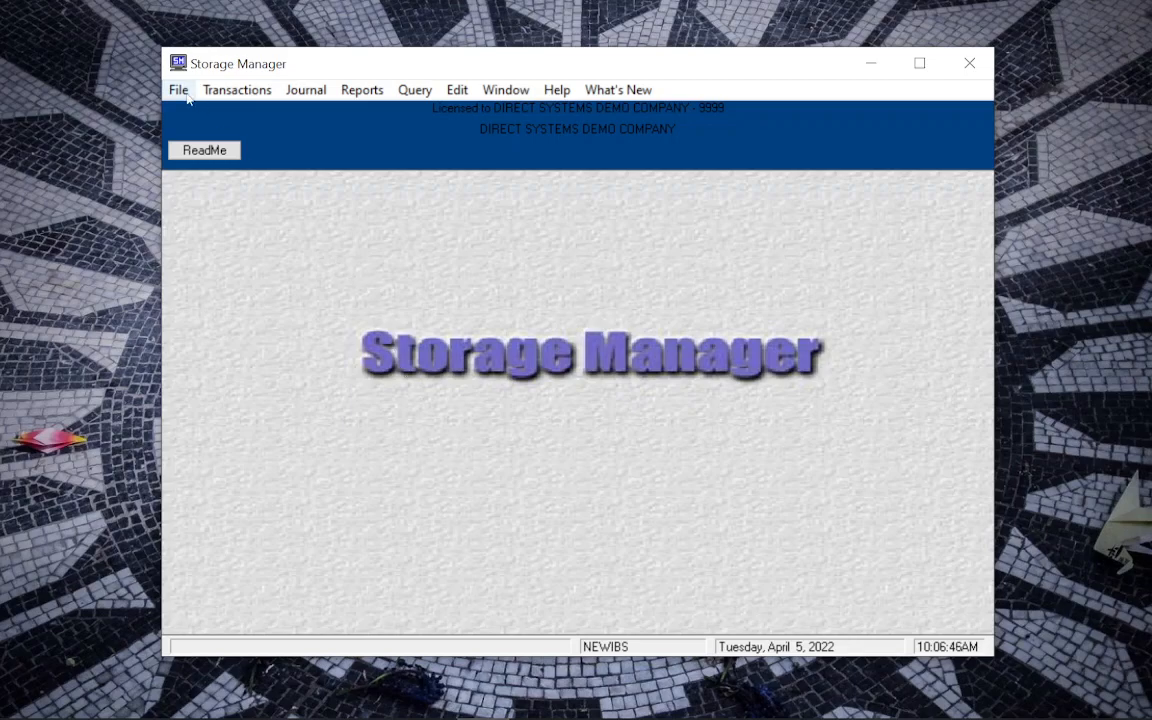
Examine the recurring billing lines of the third lot listed in the Storage Master File, and close the file without changes.
left_click(180, 92)
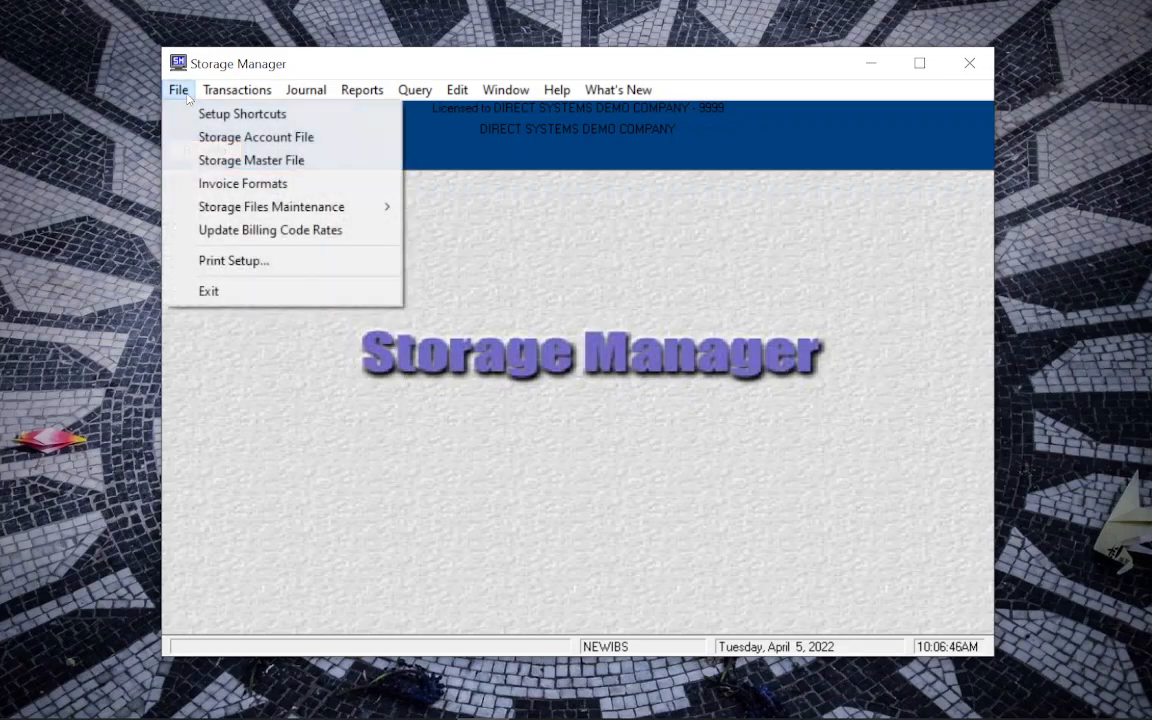
left_click(201, 162)
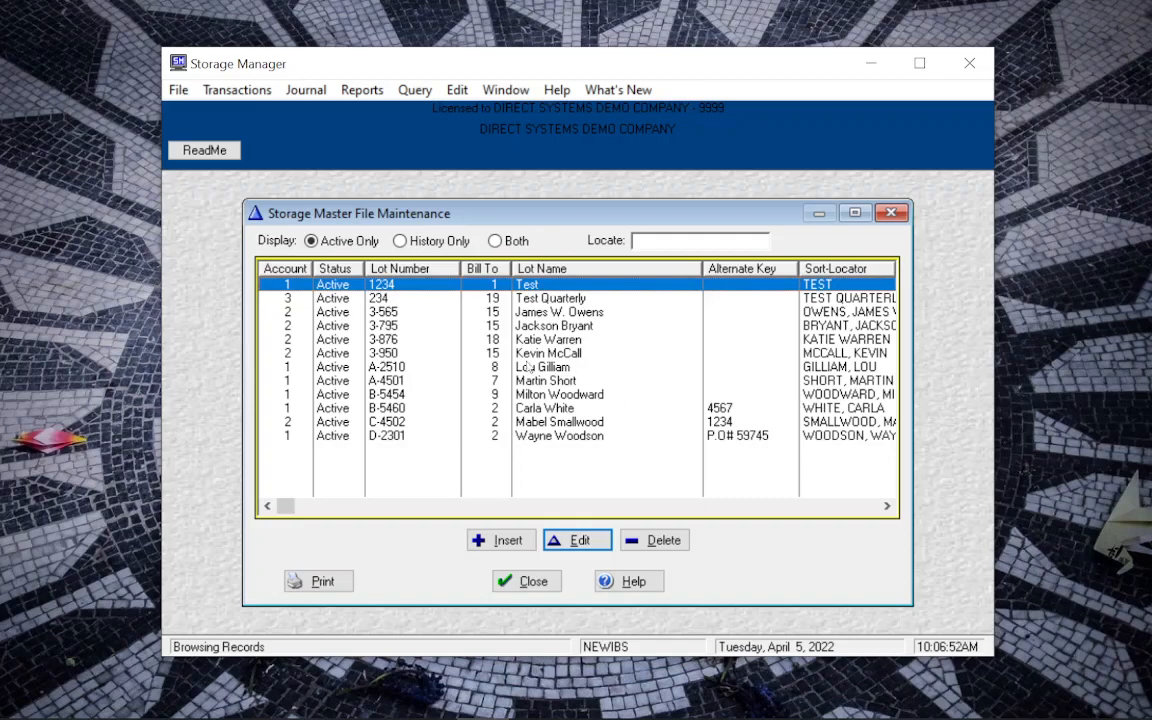
left_click(546, 313)
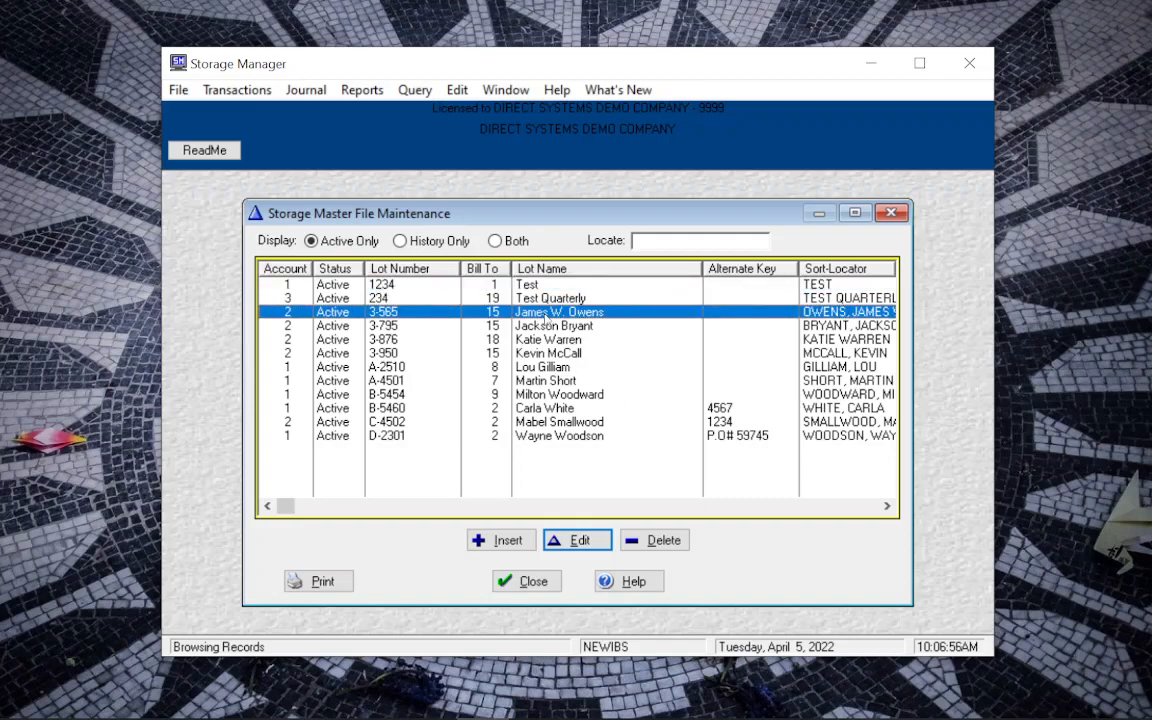
double_click(545, 315)
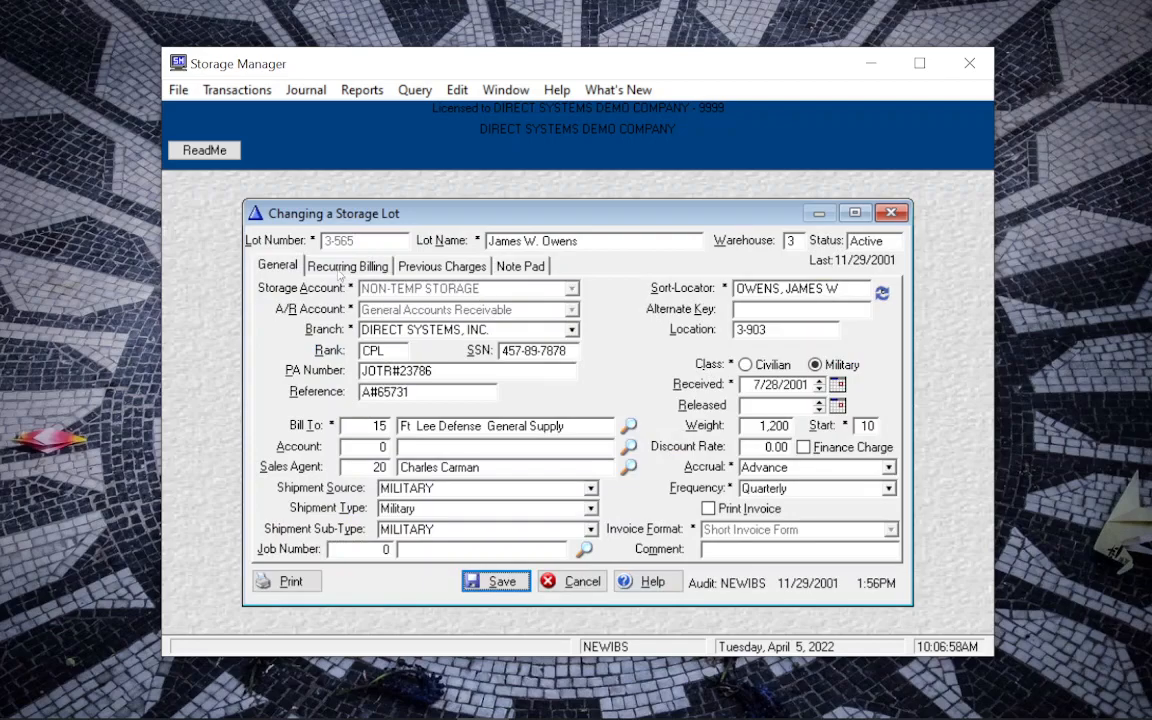
left_click(341, 268)
left_click(405, 316)
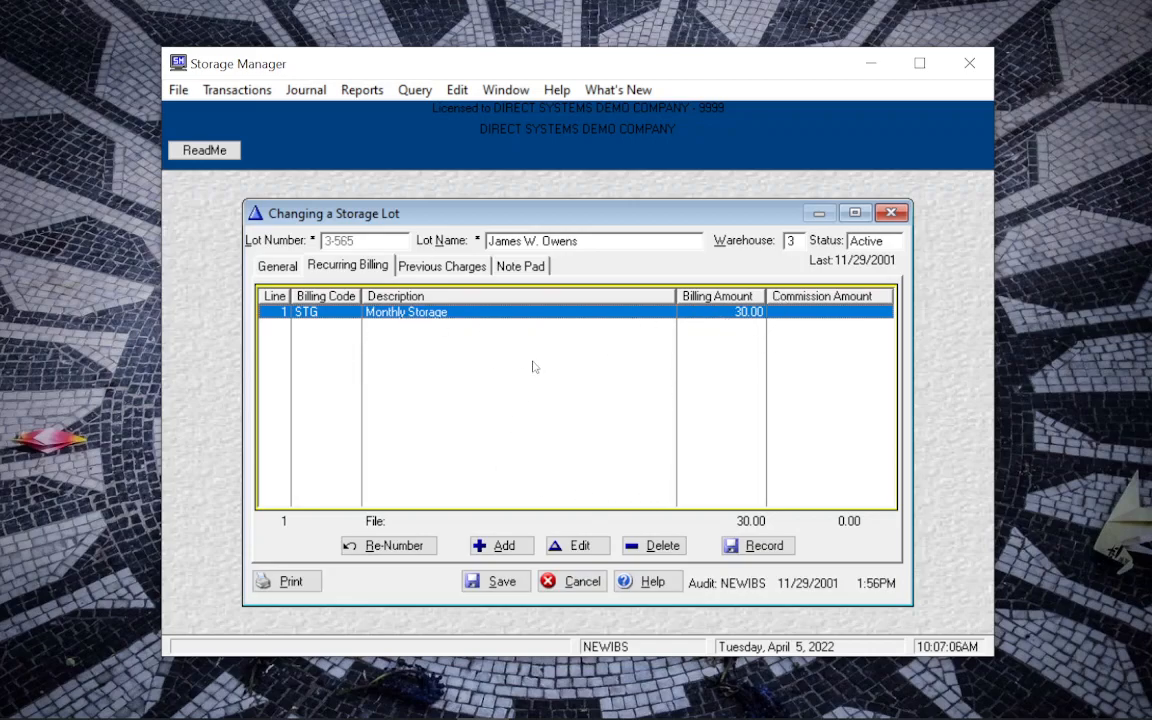
left_click(572, 583)
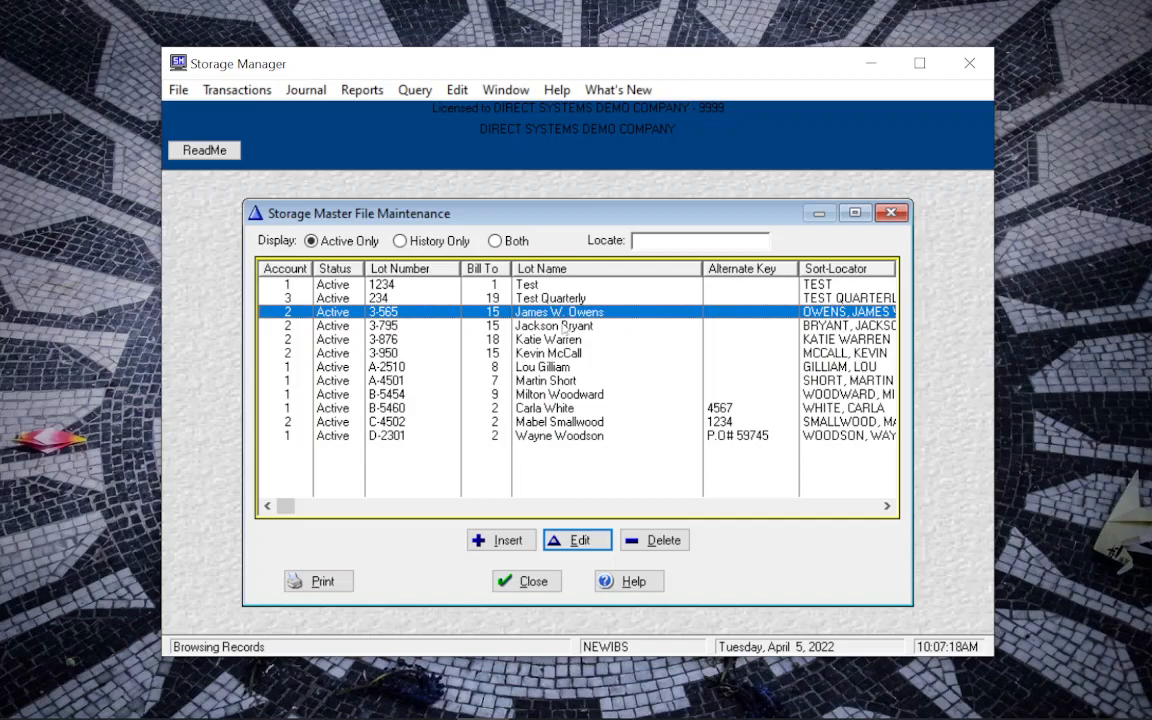
left_click(528, 586)
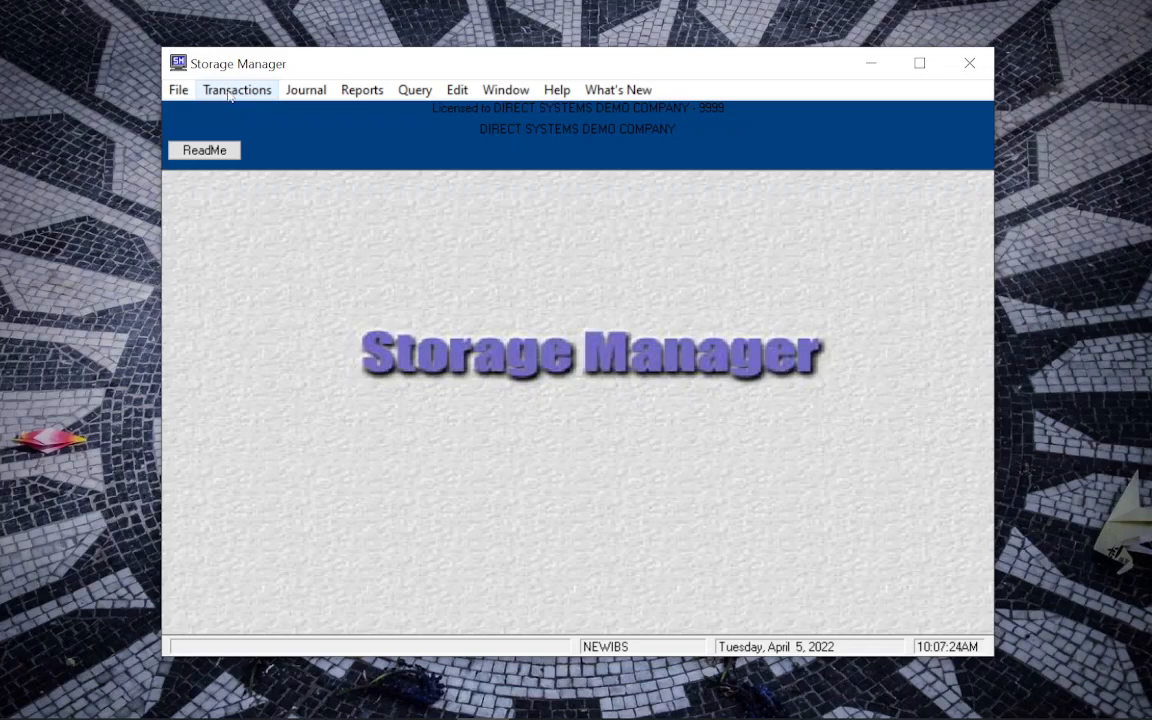
Start a Pro-Forma Storage Billing listing for the MONTHLY STORAGE account.
left_click(228, 95)
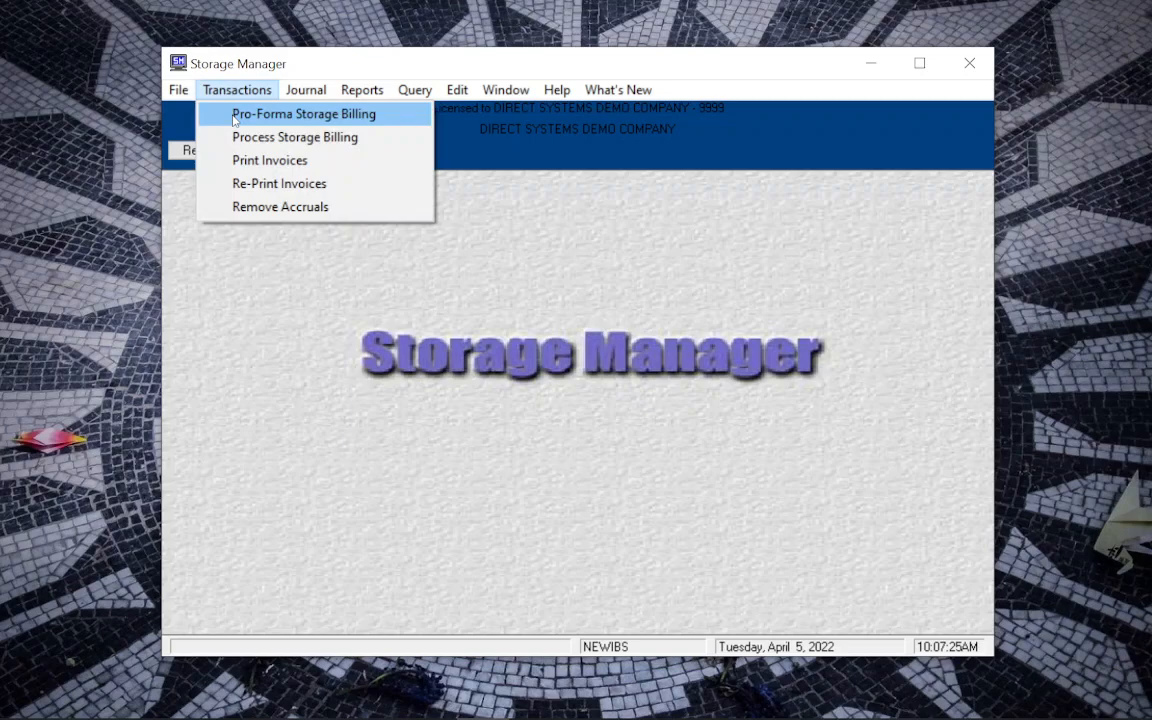
left_click(234, 116)
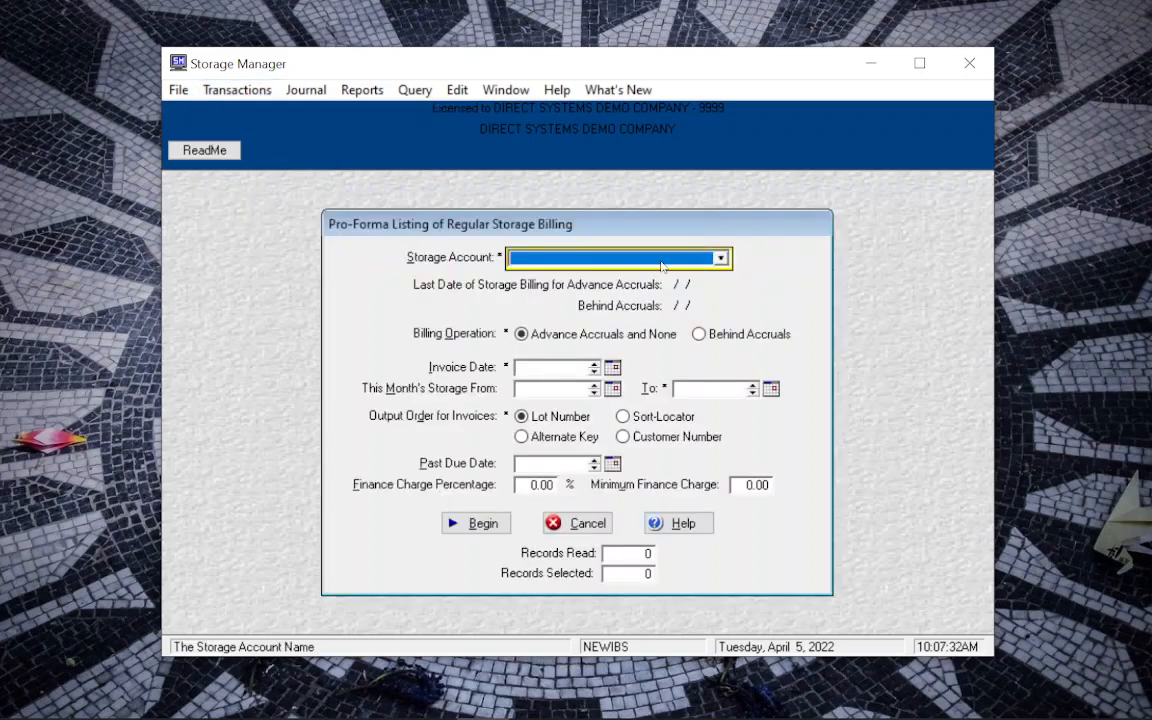
left_click(661, 262)
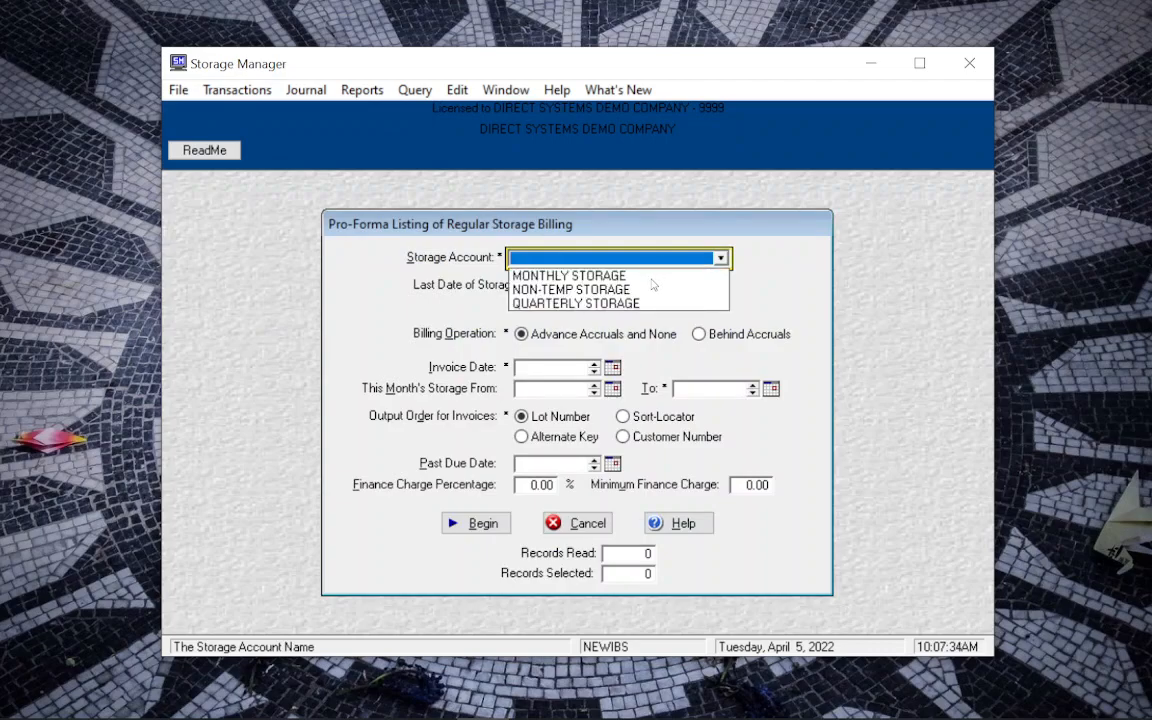
left_click(651, 281)
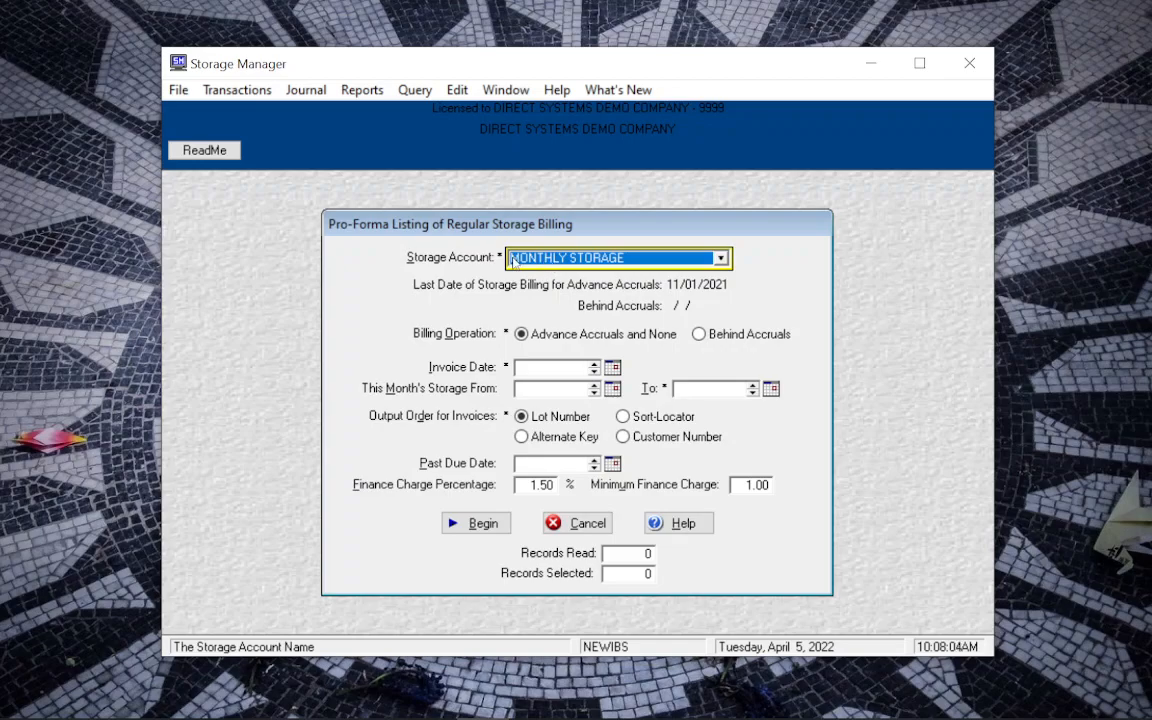
left_click(550, 262)
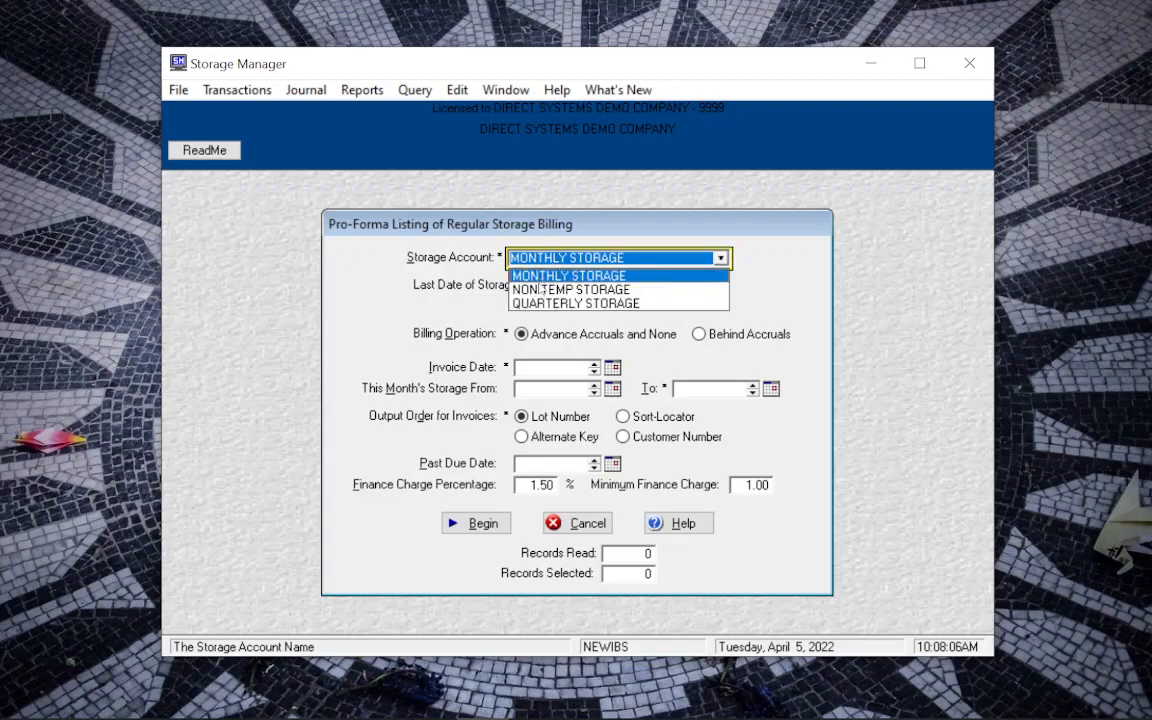
left_click(553, 278)
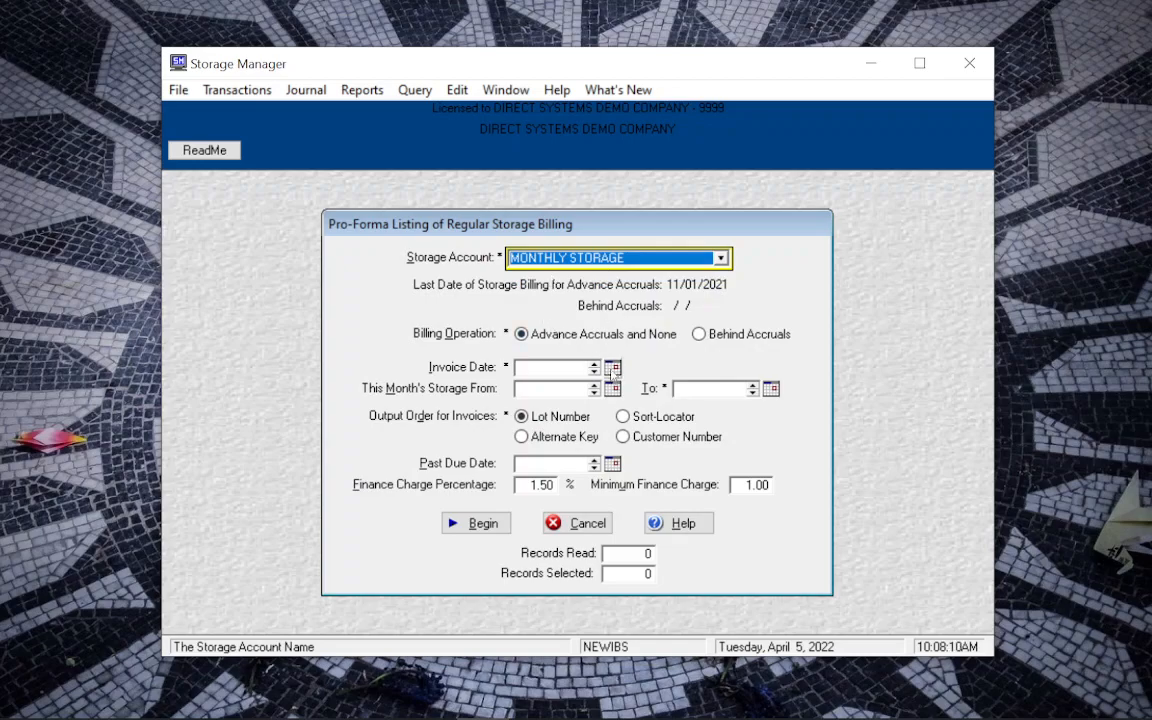
Set the invoice date to 4/01/2022 and this month's storage period from 4/01/2022 to 4/30/2022.
left_click(613, 369)
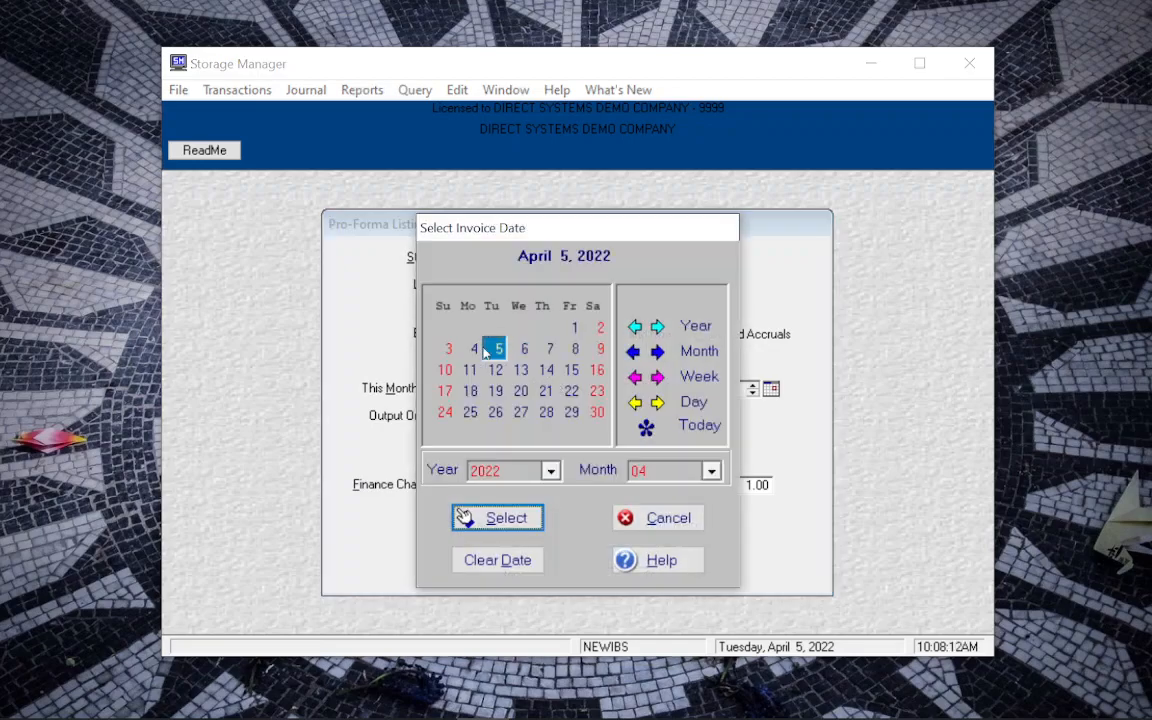
left_click(574, 327)
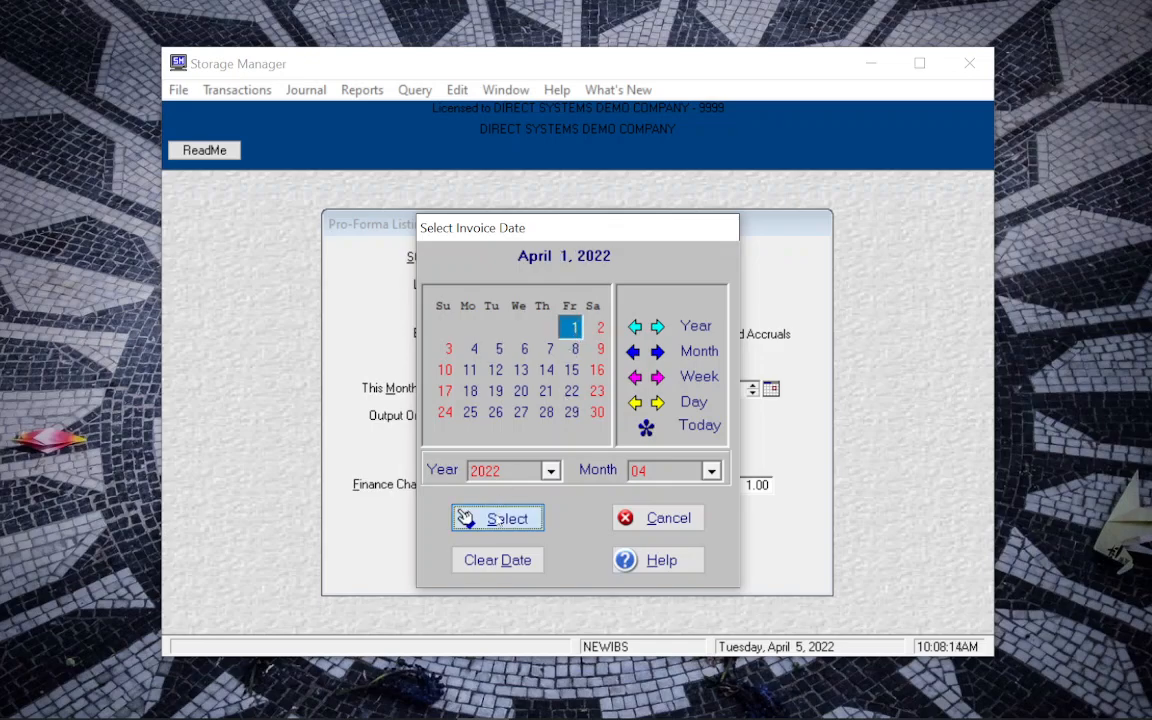
key("Return")
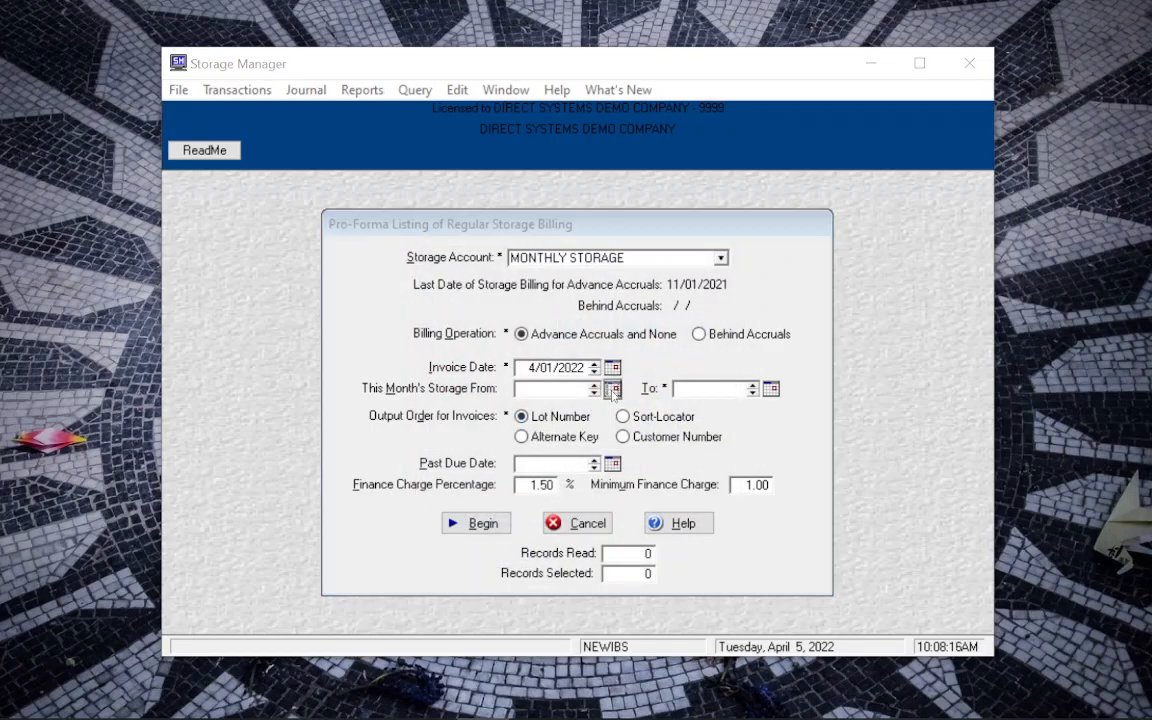
left_click(612, 390)
left_click(568, 330)
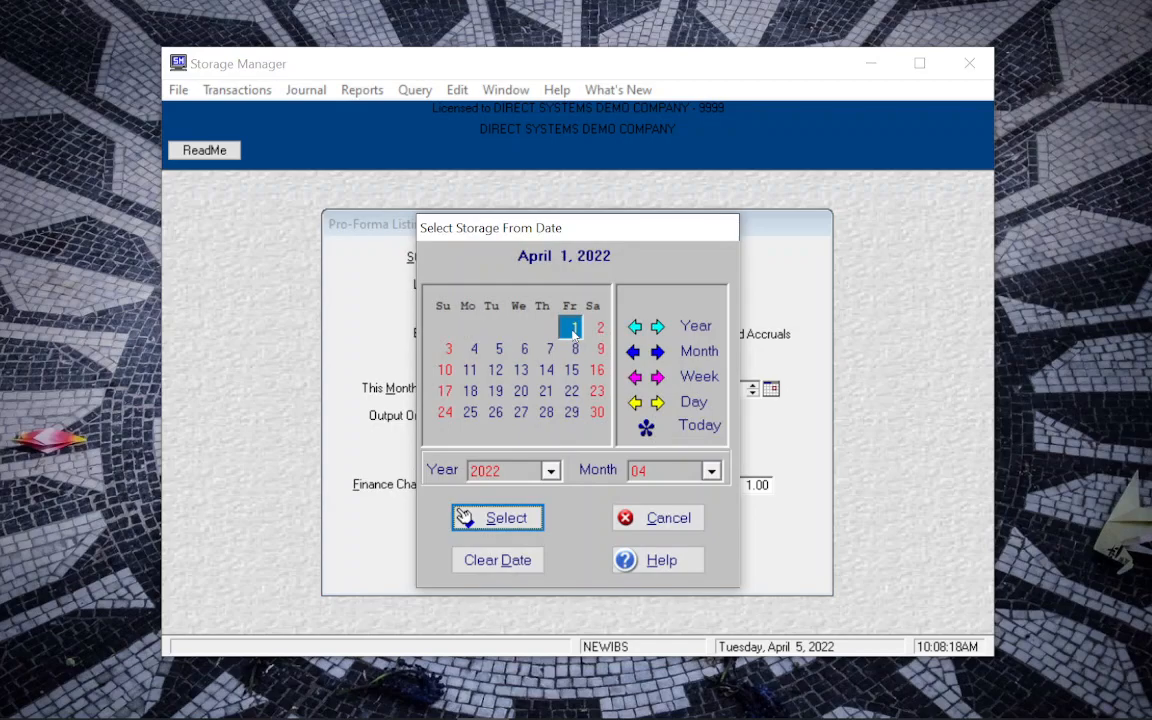
key("Return")
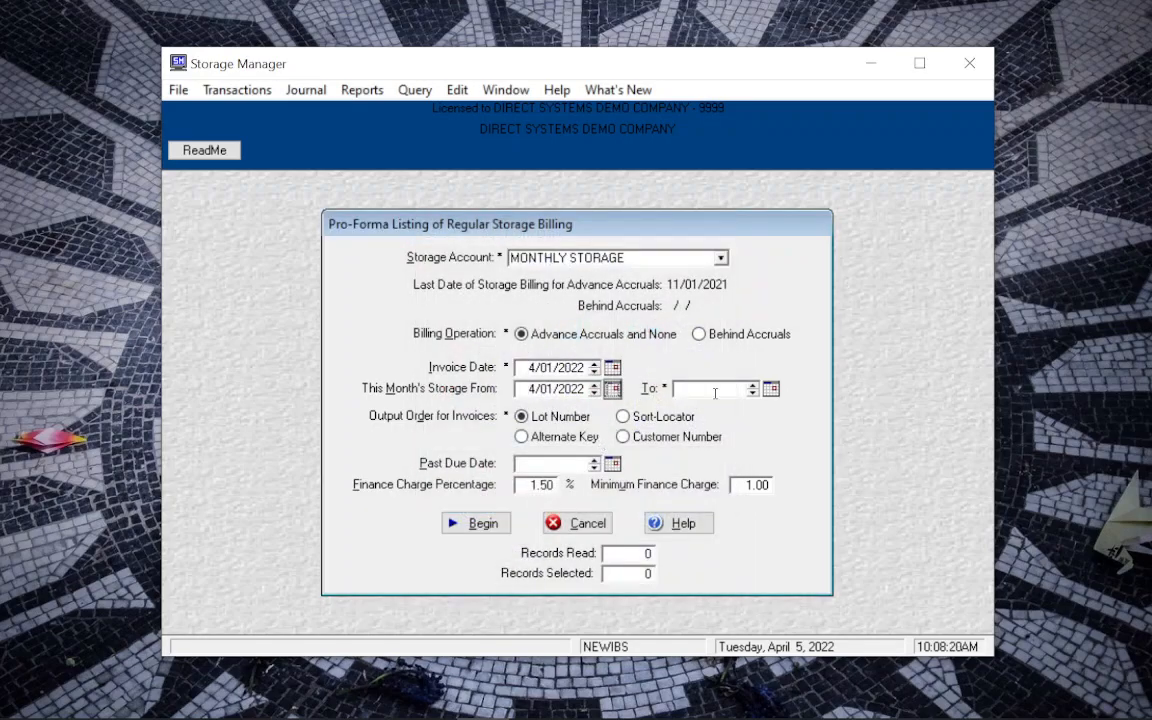
left_click(770, 389)
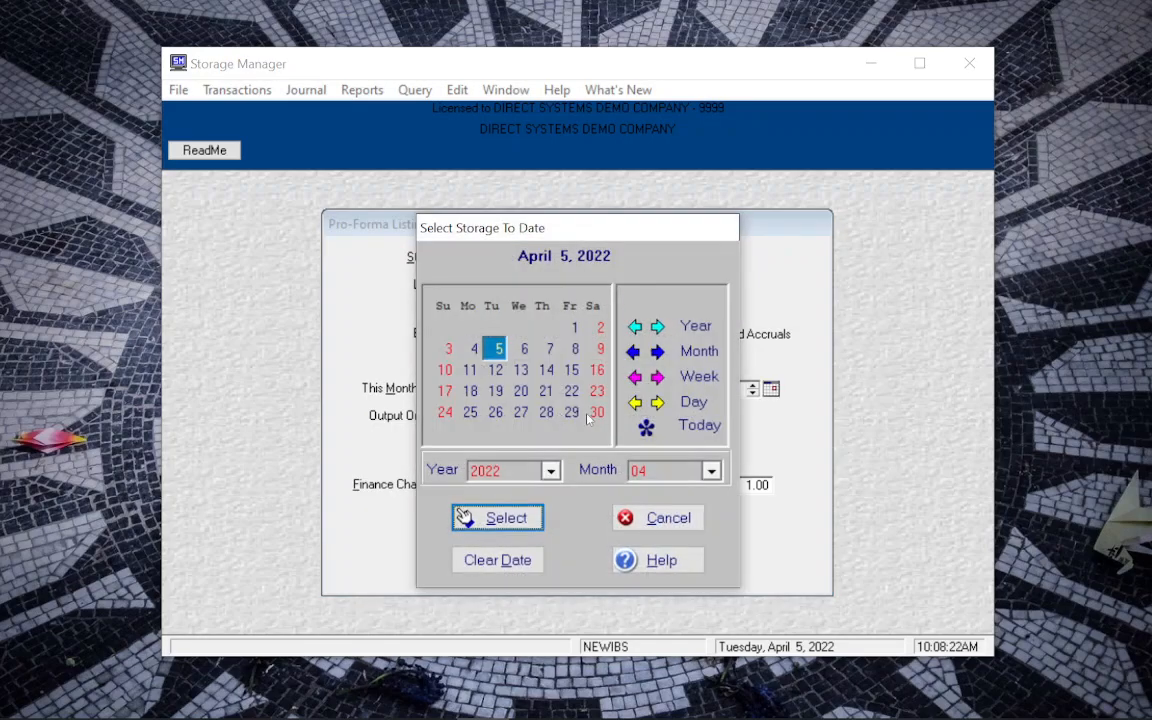
left_click(597, 412)
left_click(500, 517)
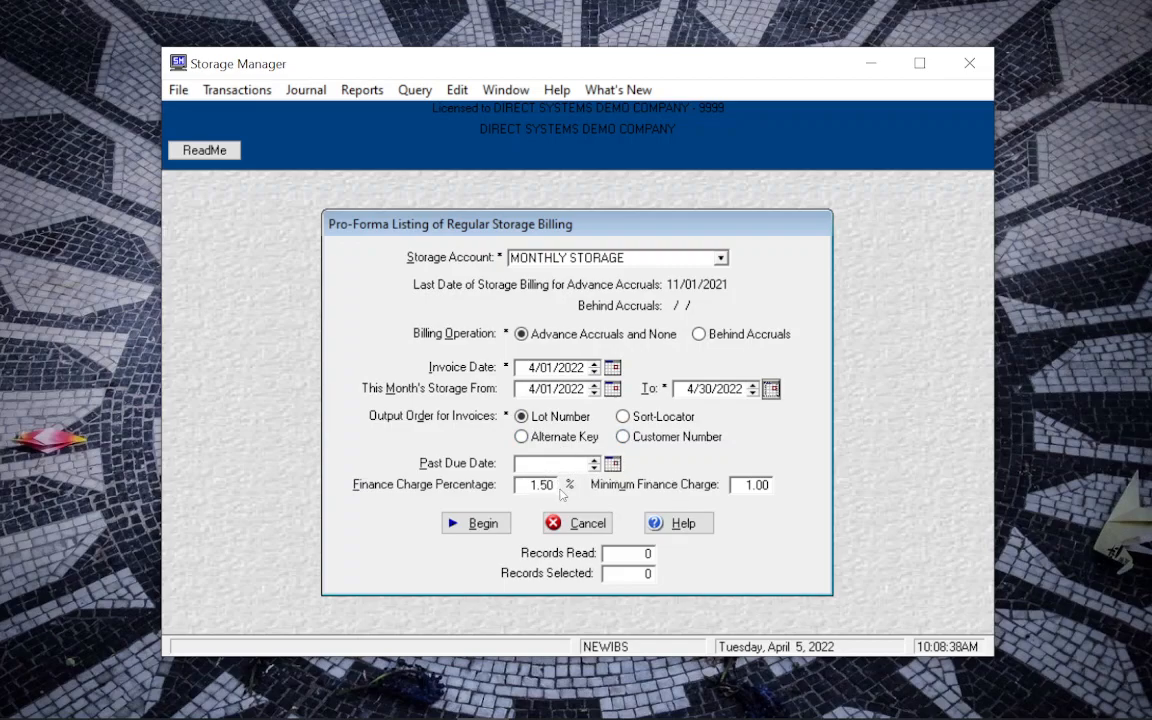
Run the pro-forma listing, choosing Yes to continue despite the skipped months, and output the report in portrait with the Print option.
left_click(520, 484)
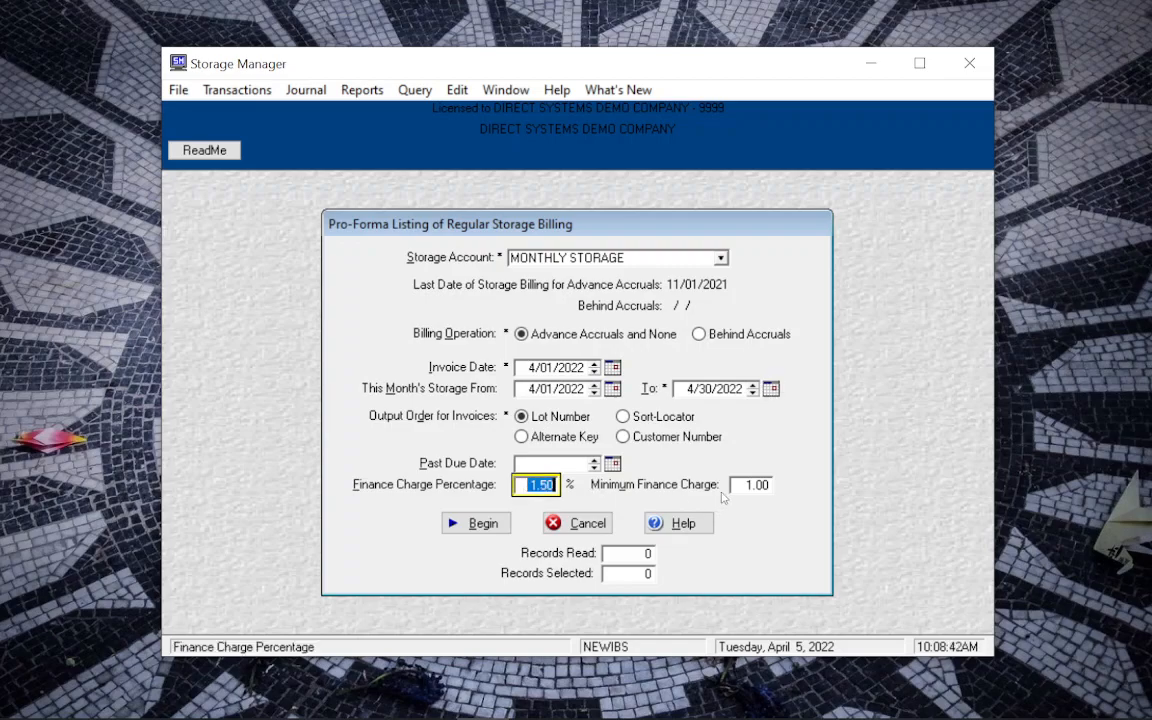
left_click(497, 527)
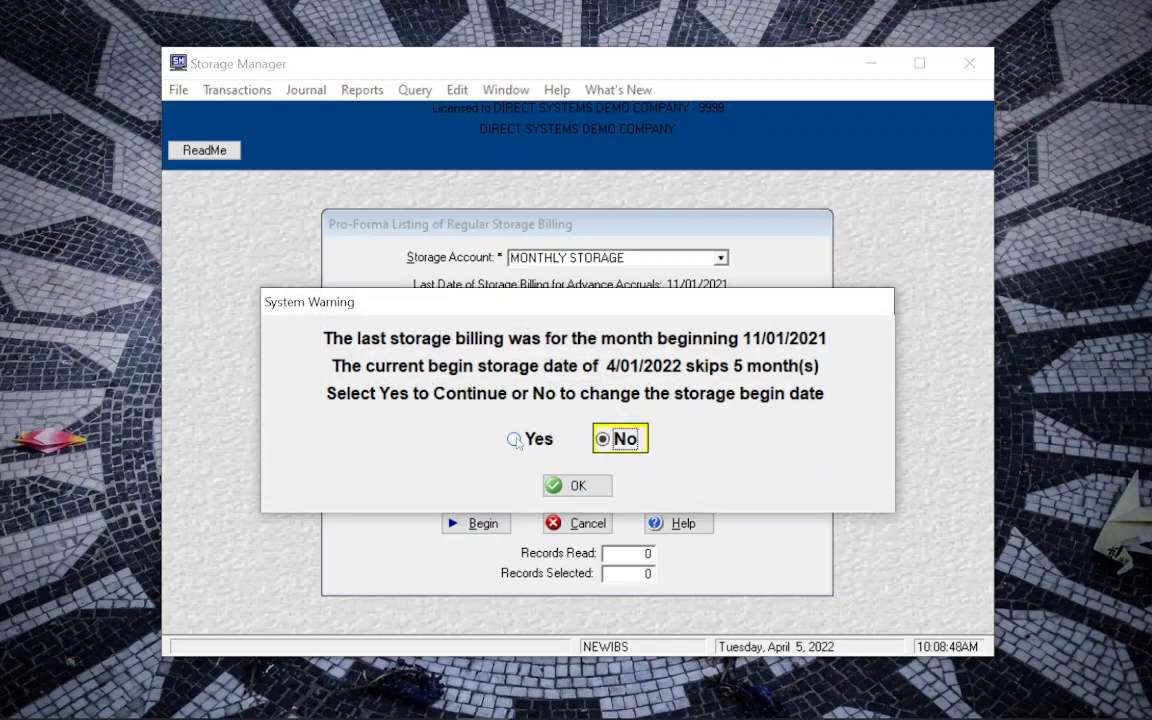
left_click(516, 443)
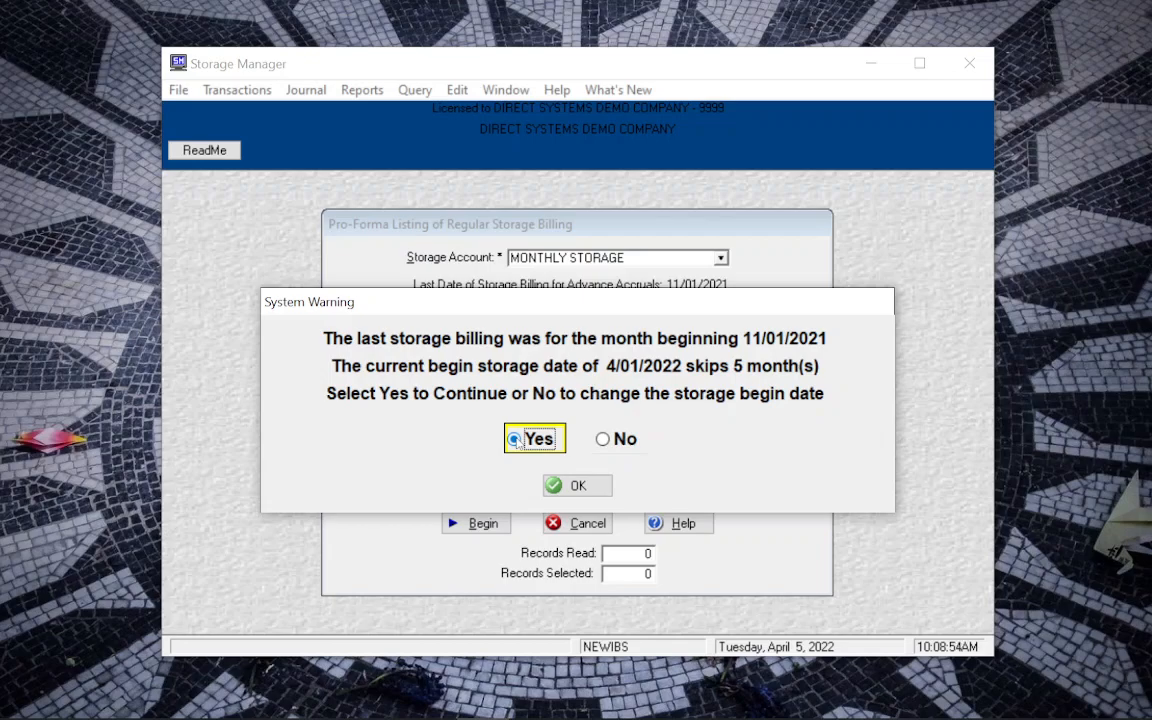
left_click(578, 486)
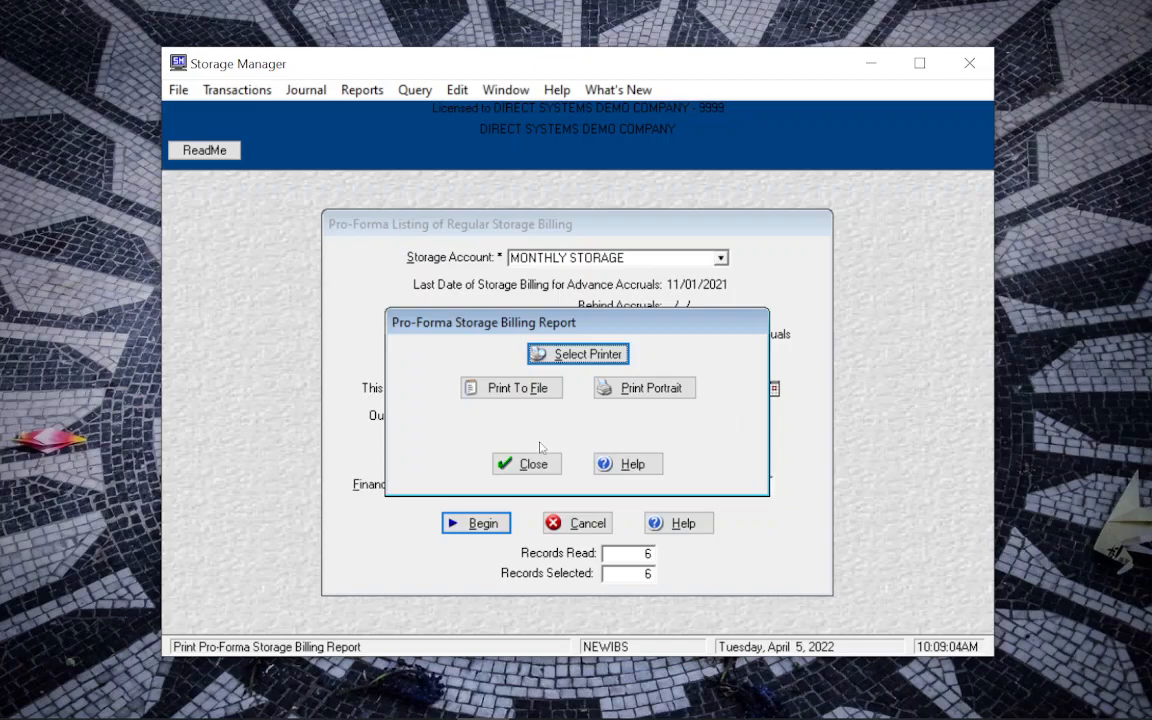
left_click(626, 389)
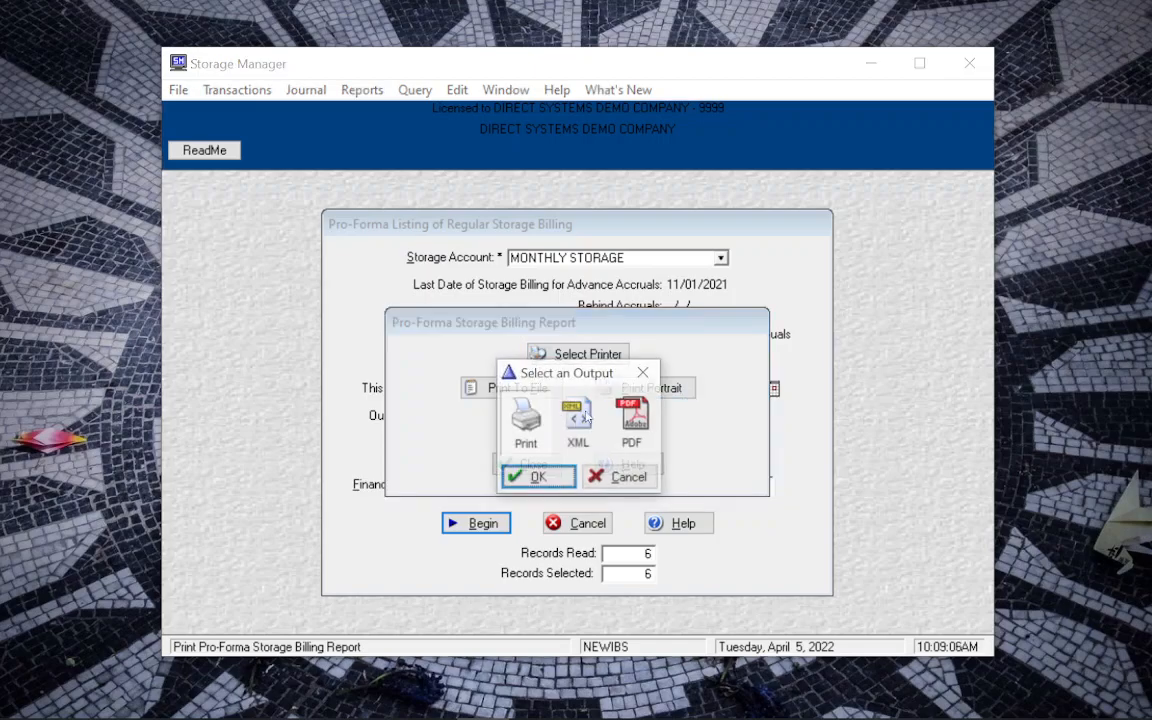
left_click(532, 474)
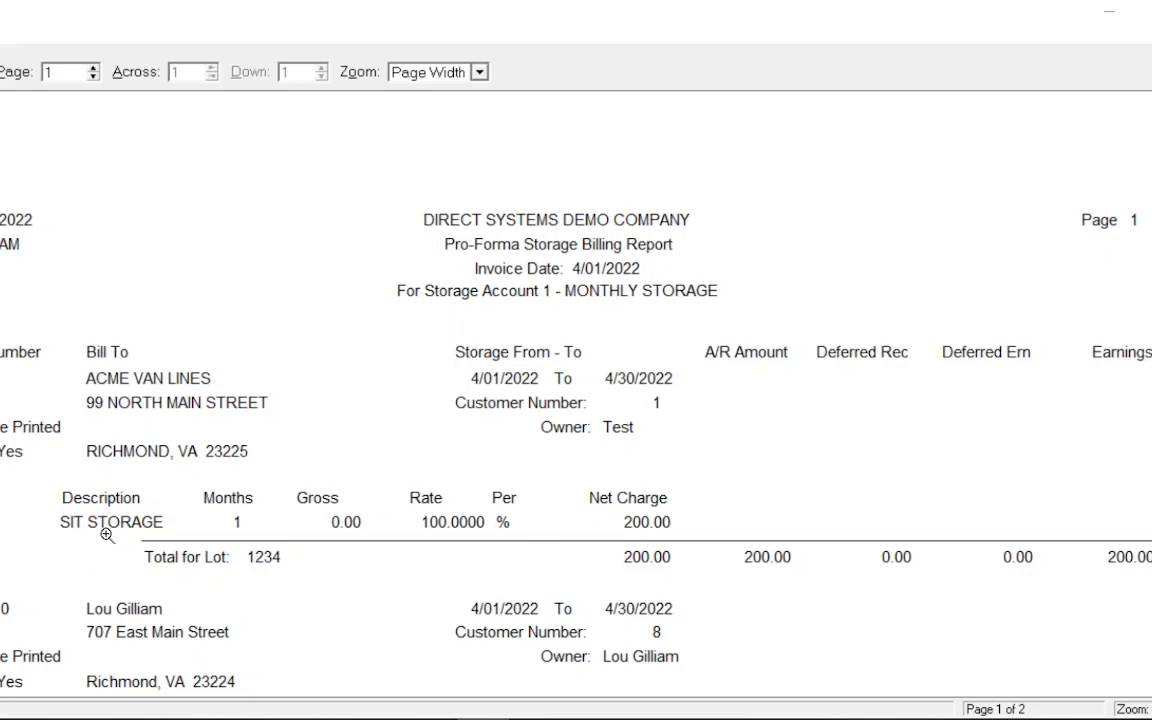
Review the balances forward and storage charges per lot in the pro-forma report, and close the report.
scroll(843, 540, "down", 3)
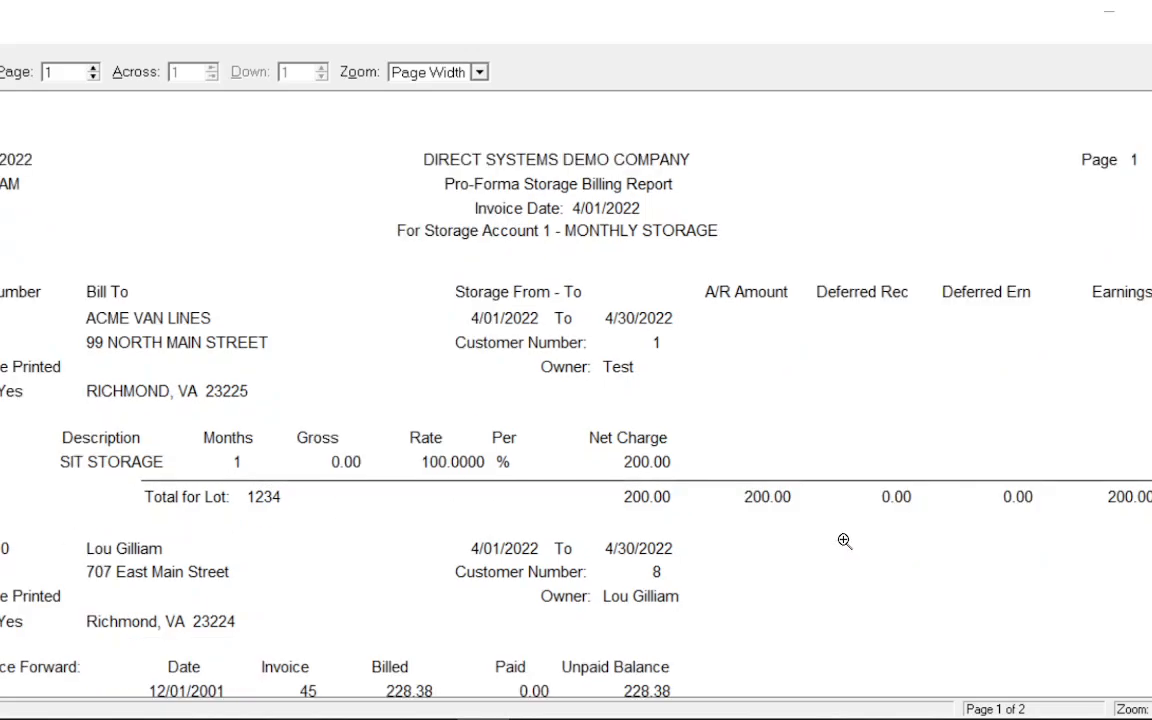
scroll(148, 500, "down", 1)
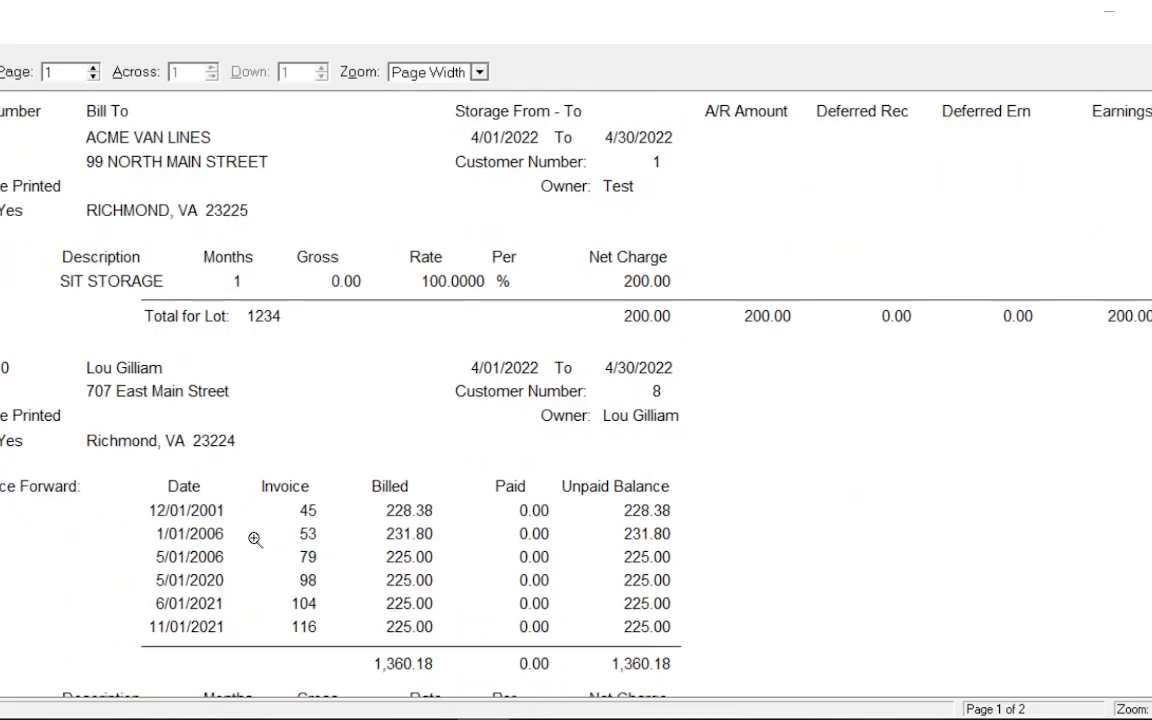
left_click(612, 530)
left_click(317, 351)
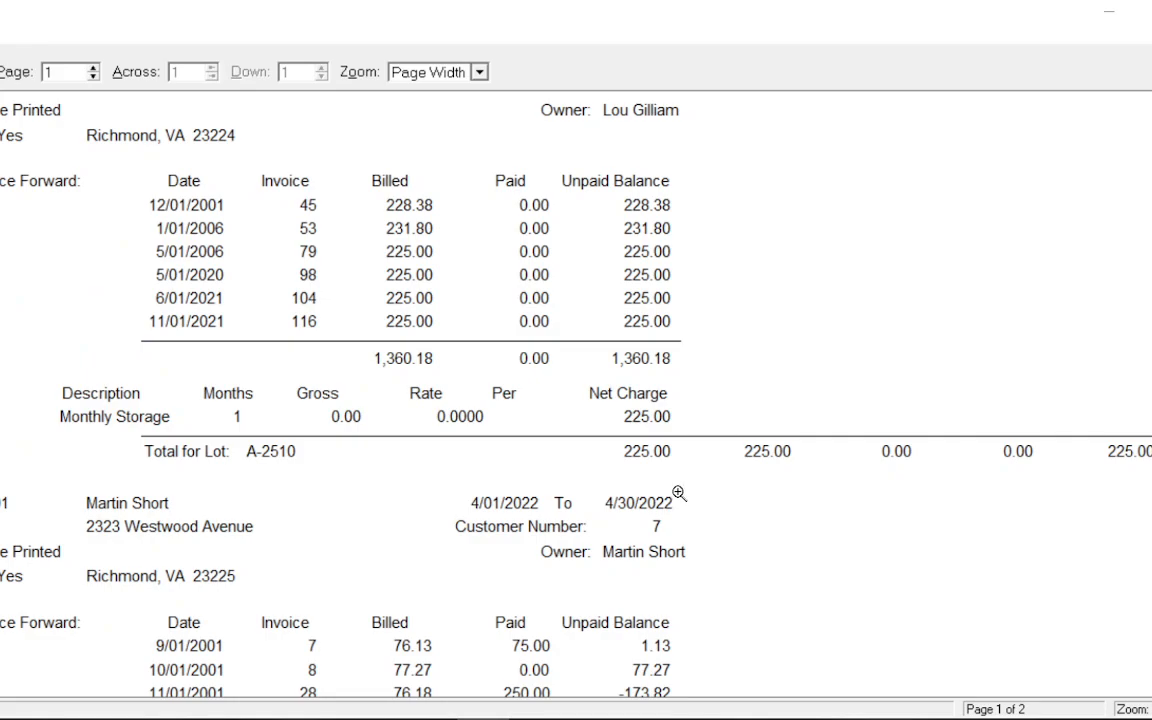
scroll(678, 493, "down", 3)
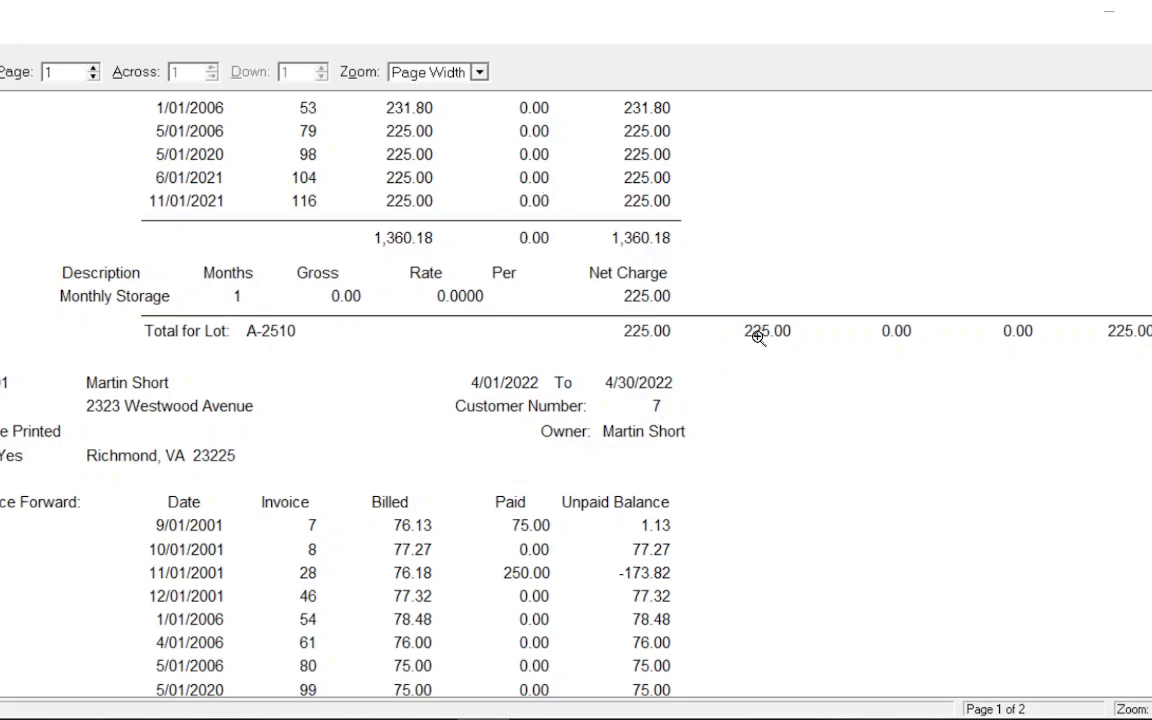
left_click(1151, 11)
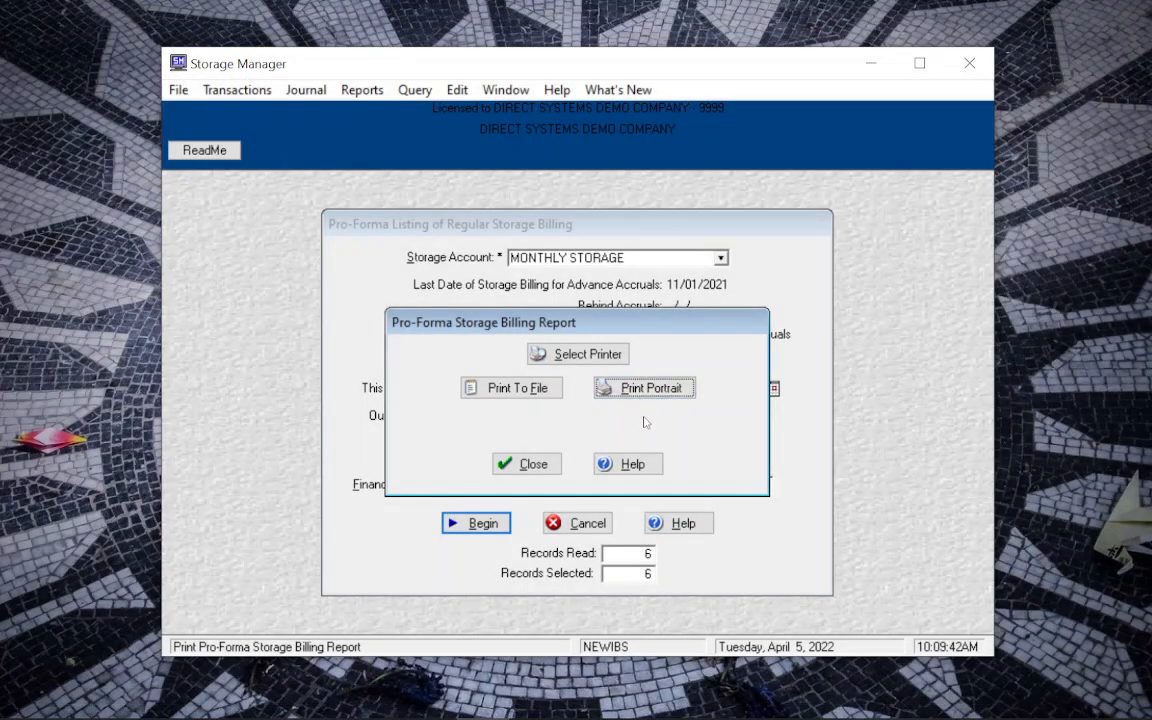
left_click(523, 466)
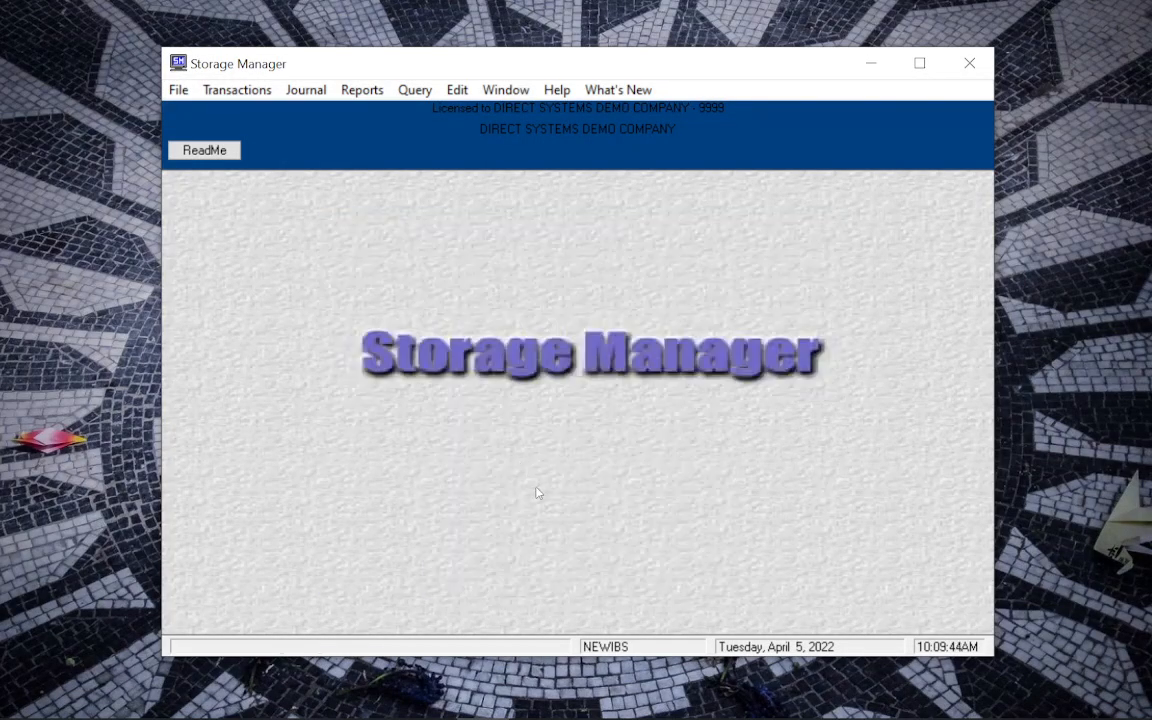
View the fields of the Process Storage Billing form and close it without processing.
left_click(249, 95)
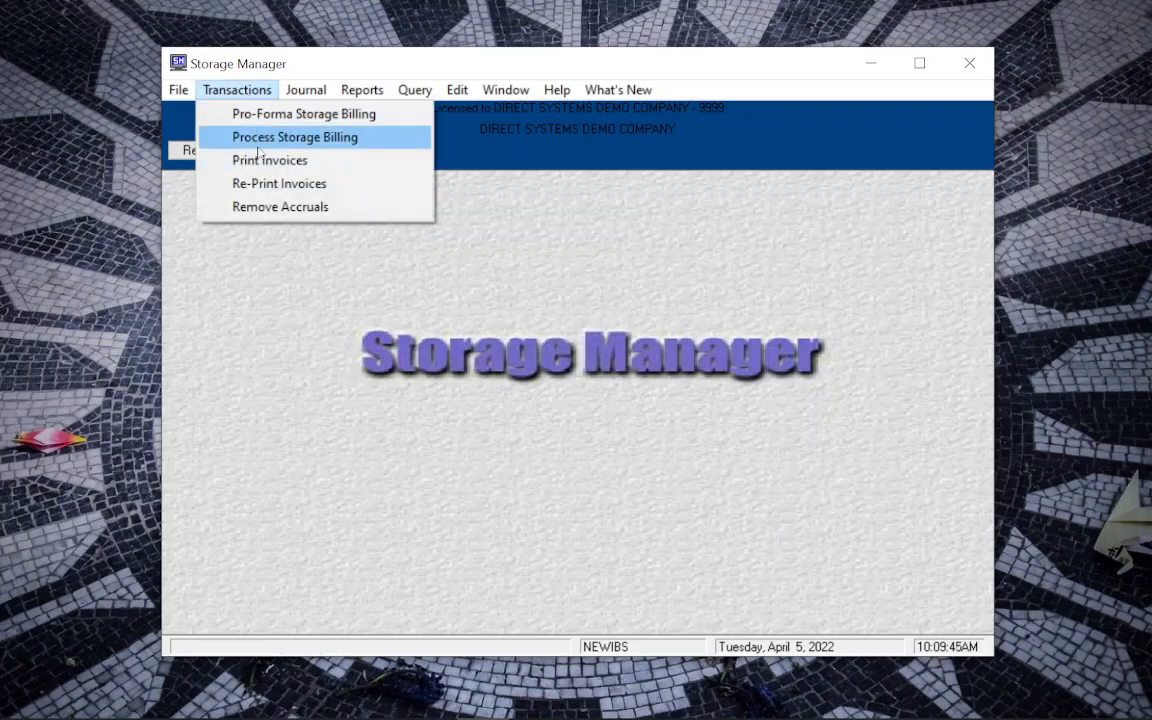
left_click(257, 139)
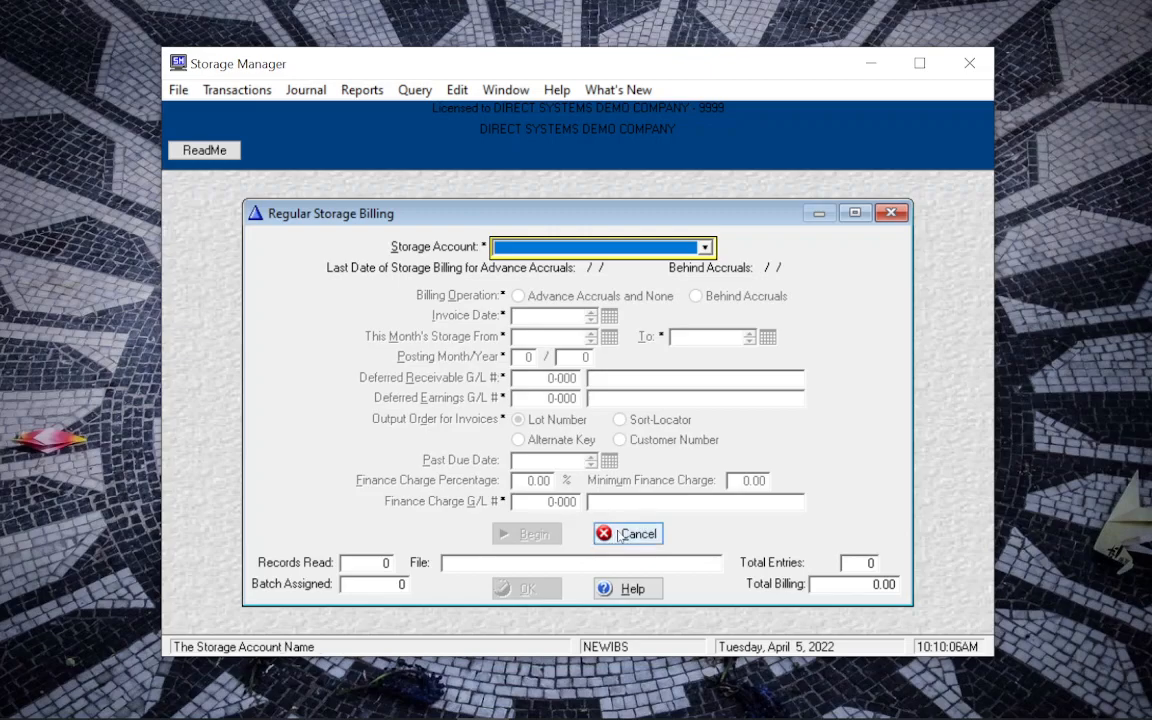
left_click(618, 535)
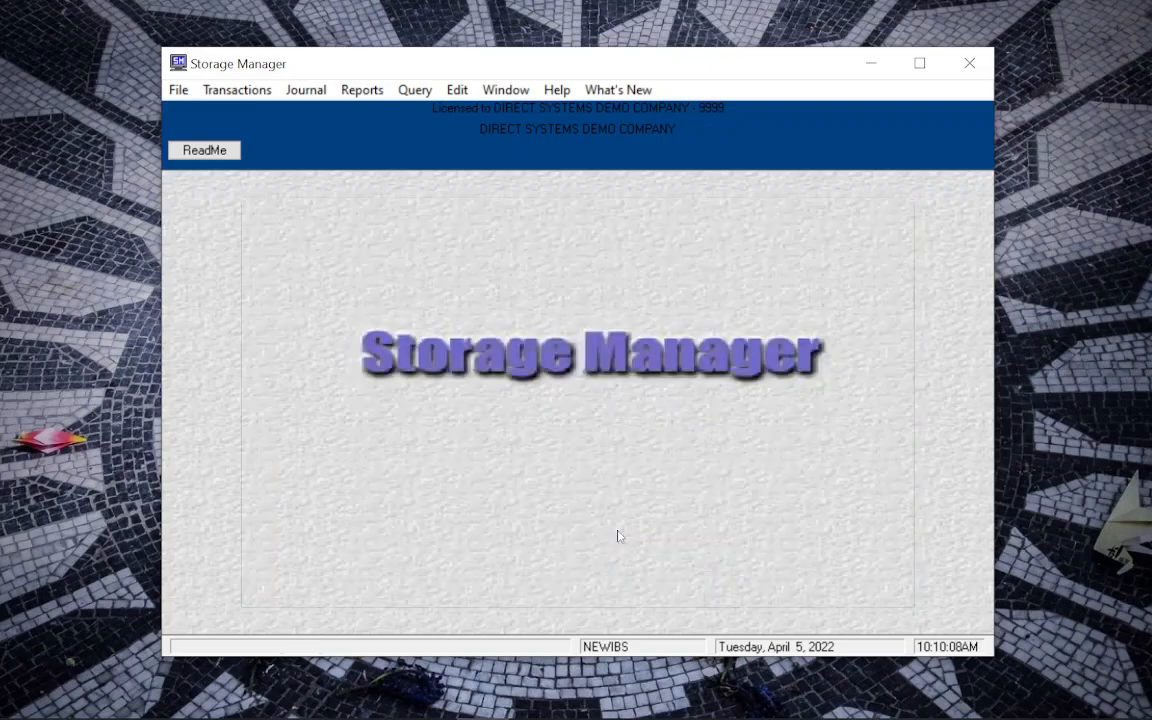
Start printing the current storage invoices with REGULAR PAPER as the format to print.
left_click(251, 92)
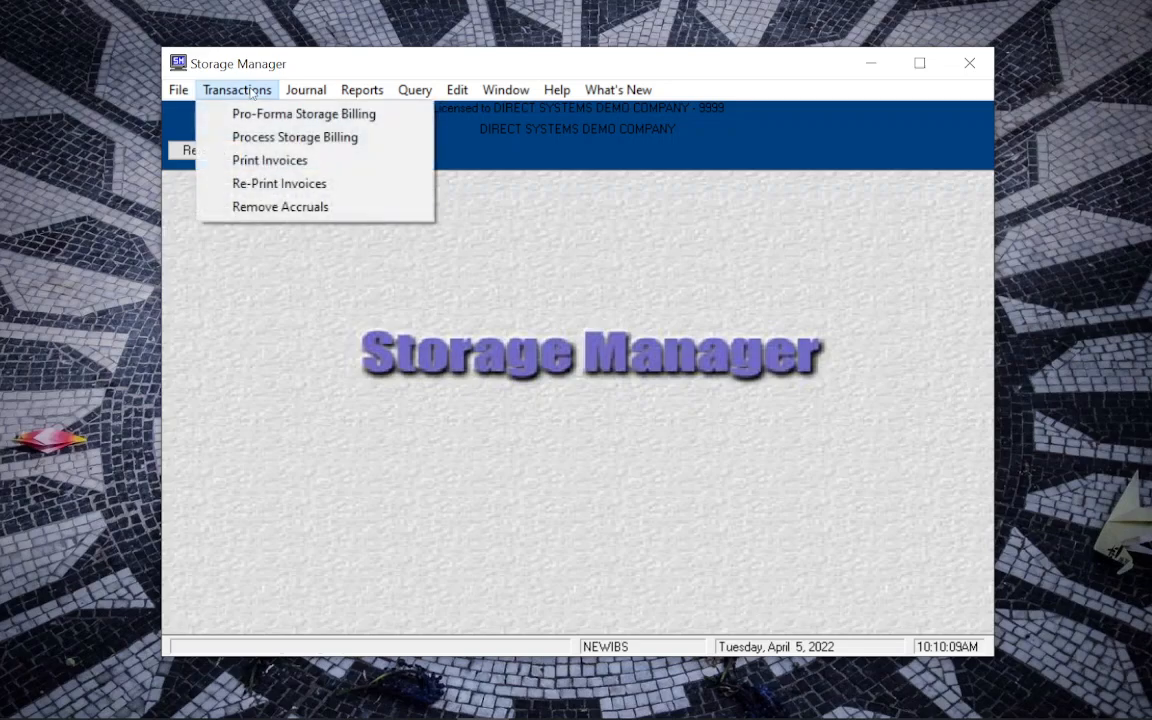
left_click(255, 160)
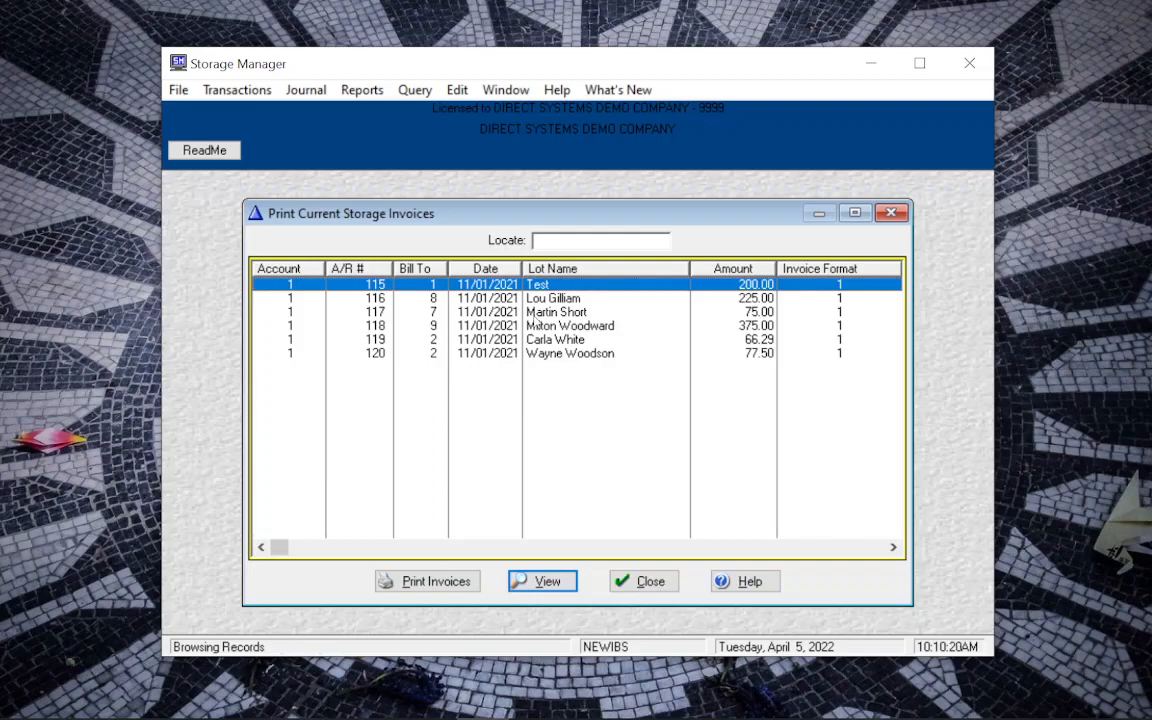
left_click(420, 581)
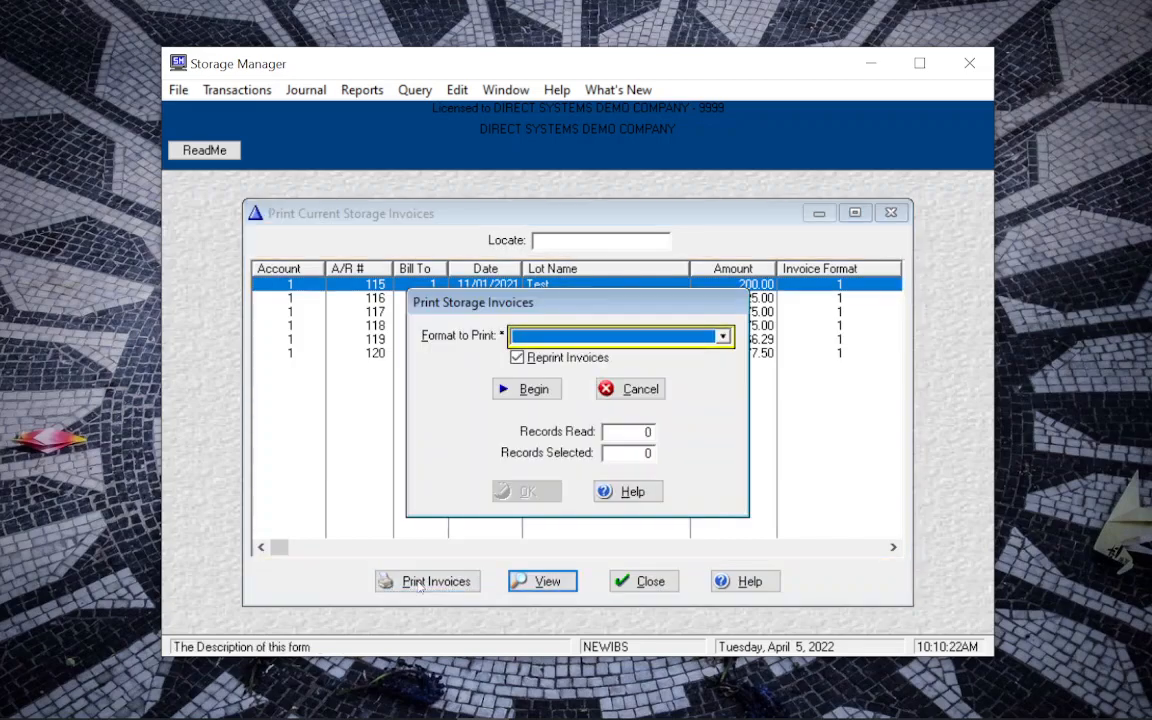
left_click(540, 338)
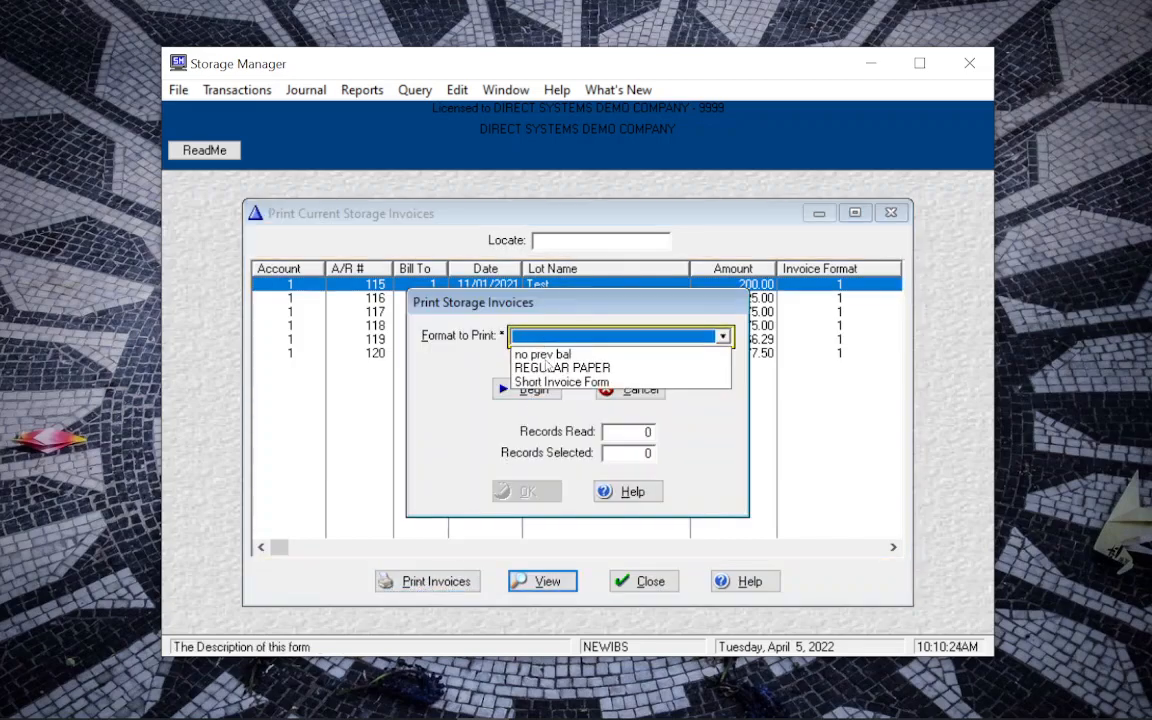
left_click(540, 367)
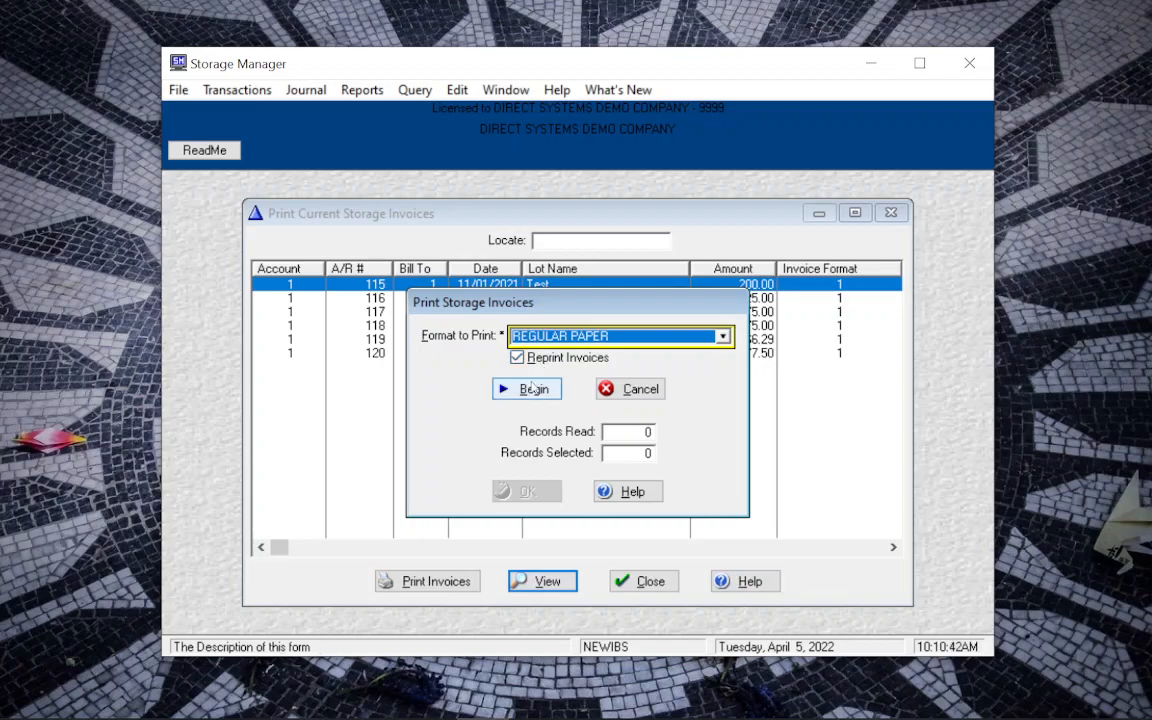
left_click(530, 390)
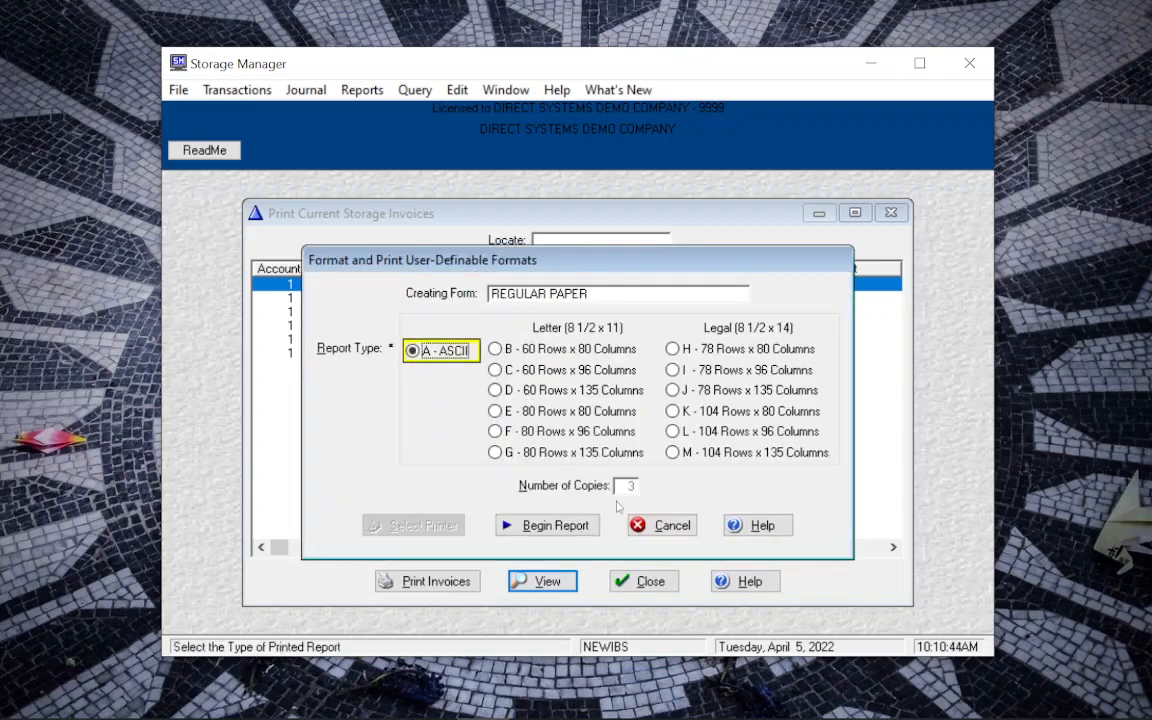
Generate one copy of the invoices as report type B - 60 Rows x 80 Columns with the Print output, and close the preview and invoice list.
left_click(494, 348)
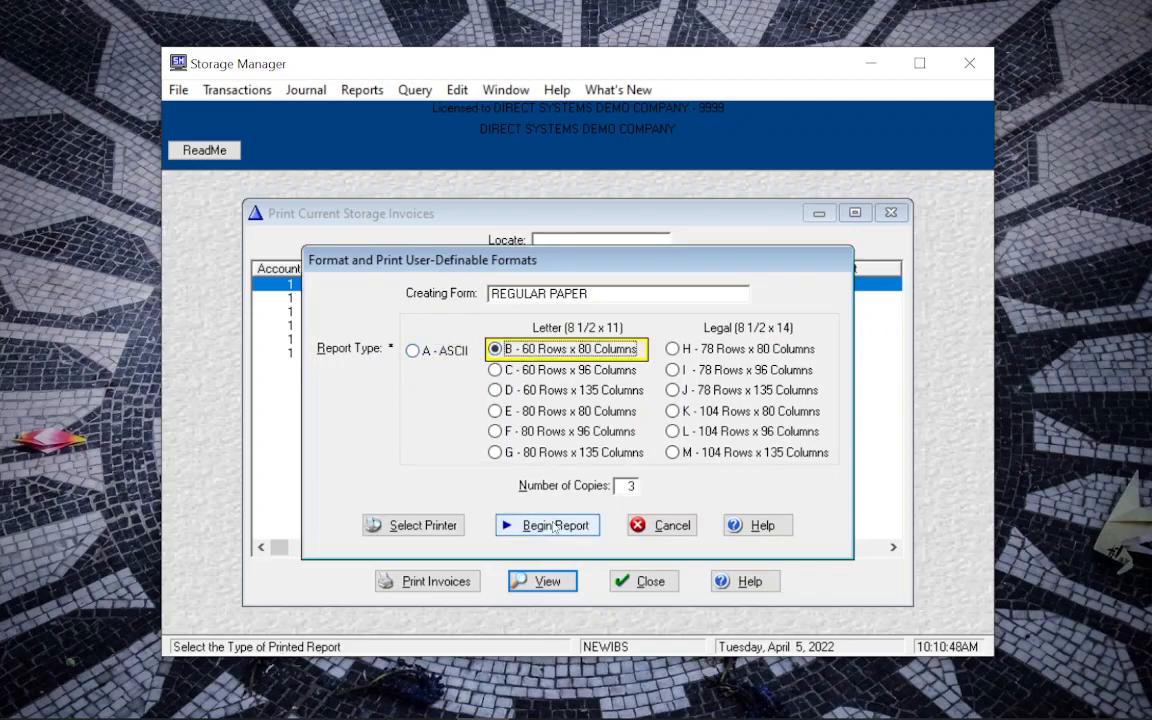
left_click(630, 486)
type("1")
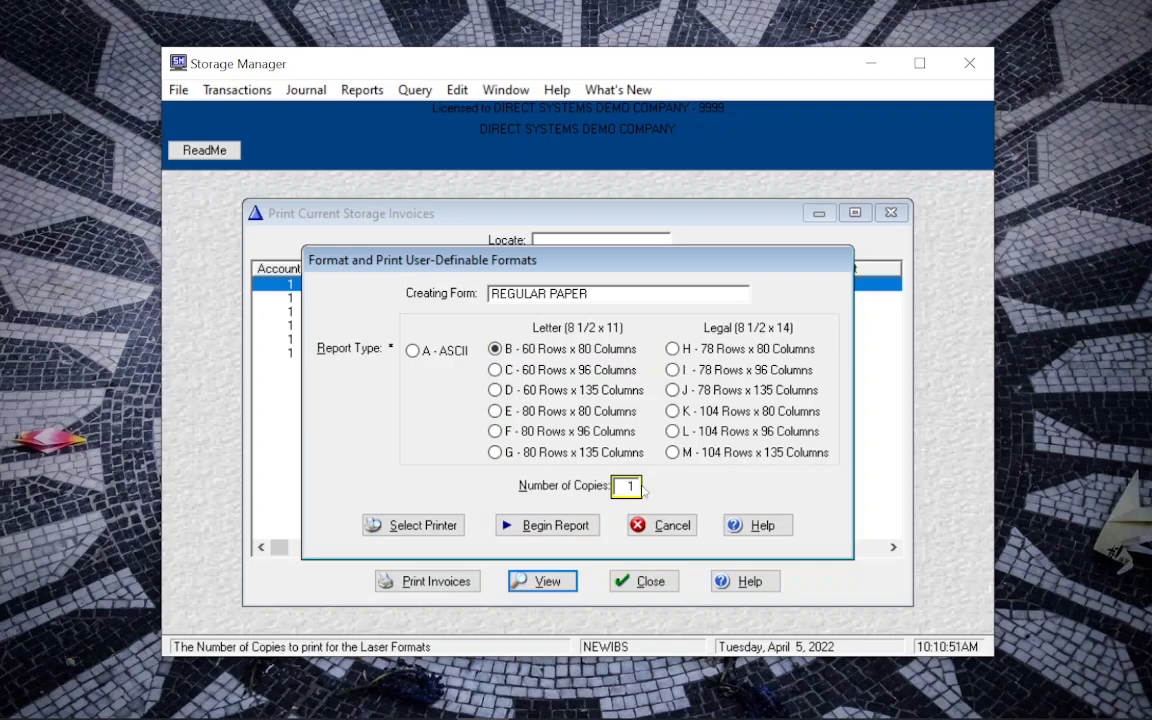
left_click(573, 525)
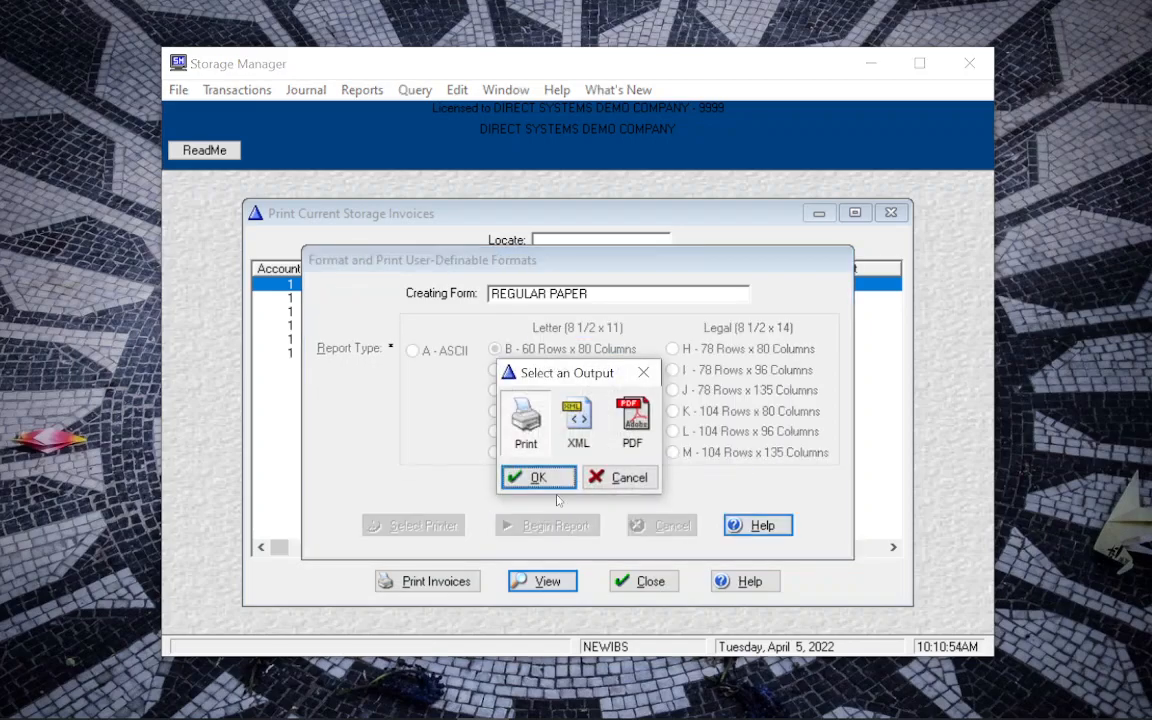
left_click(547, 483)
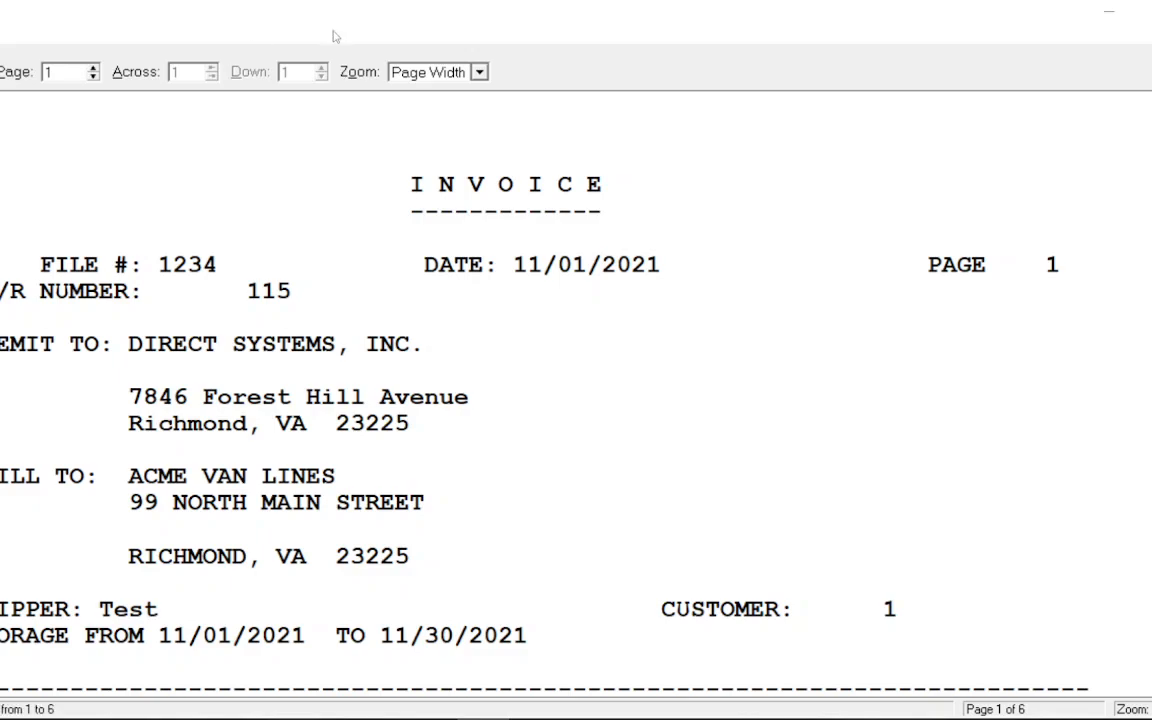
left_click(1151, 10)
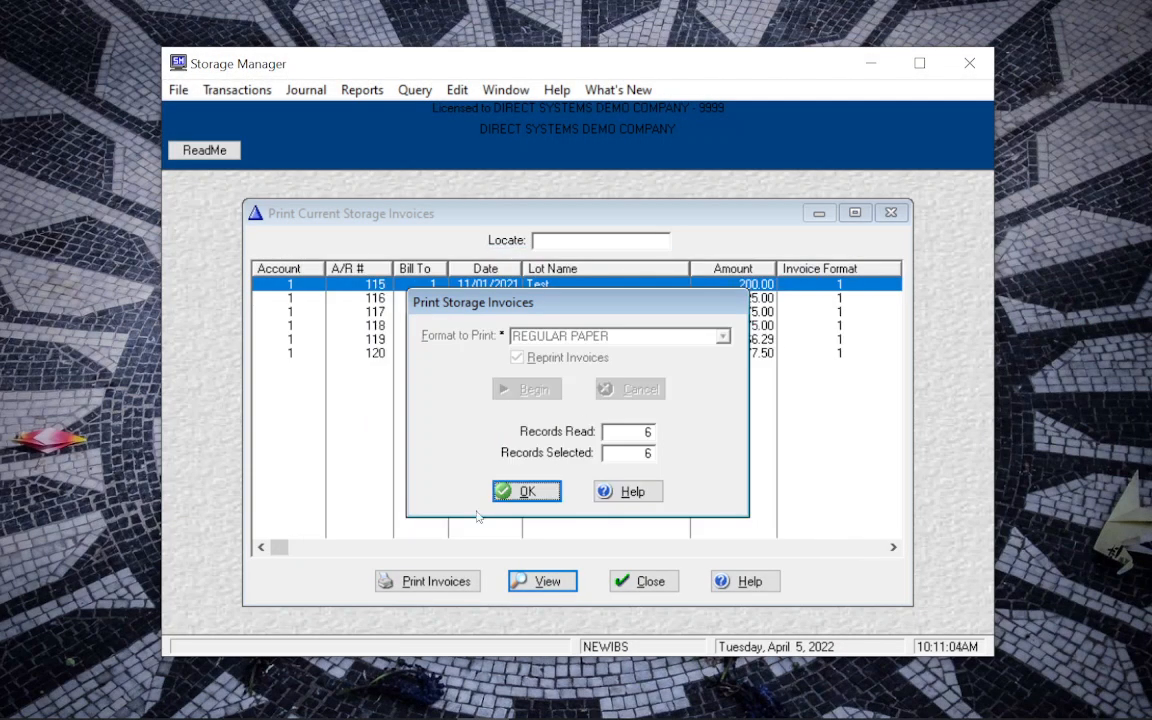
left_click(490, 491)
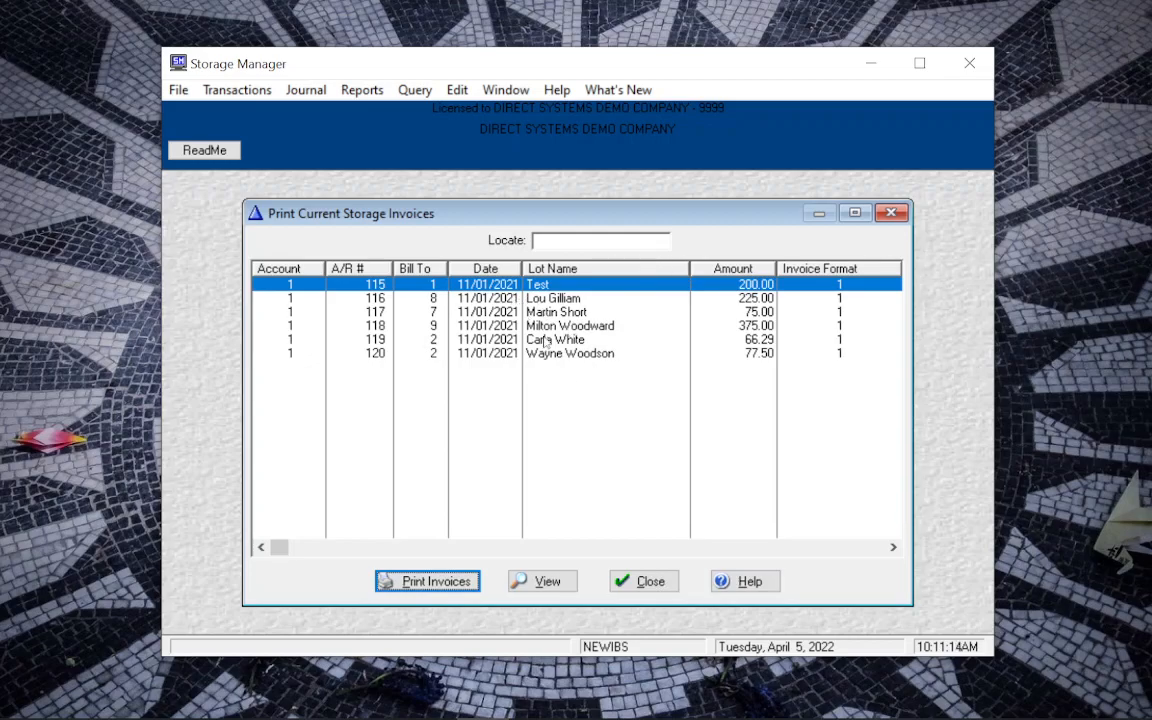
left_click(648, 581)
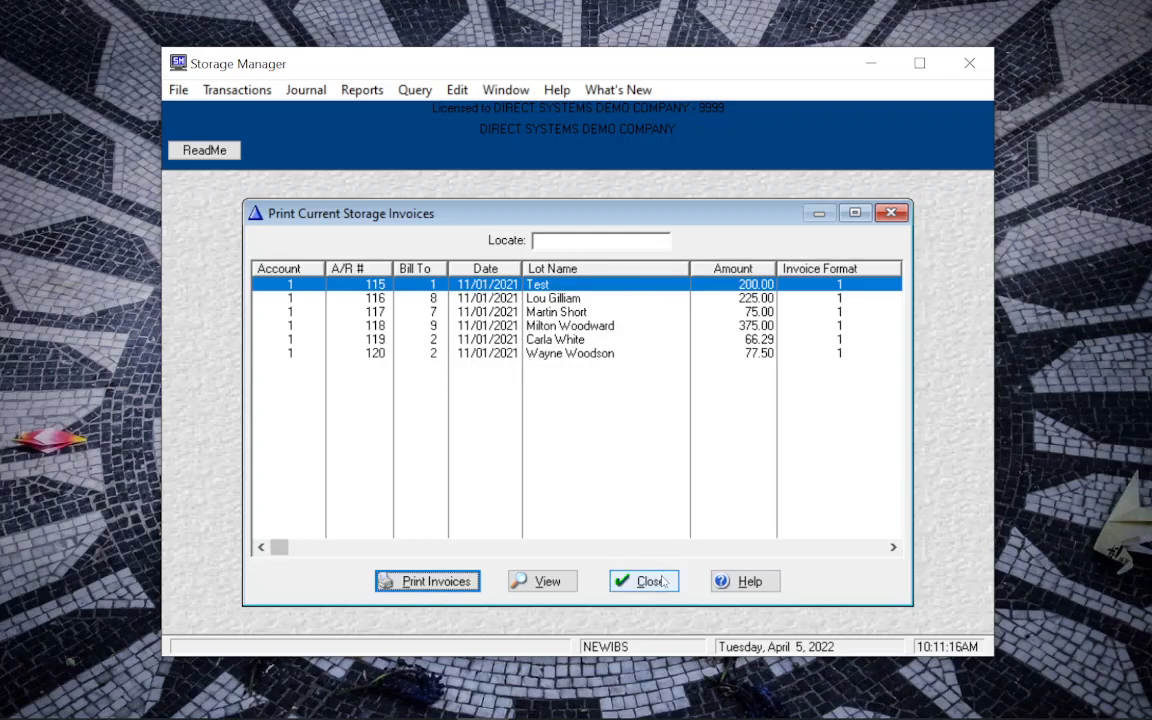
View the last invoice in the Re-Print Storage Invoices list, dated 7/01/2021, and close it and the list without reprinting.
left_click(232, 90)
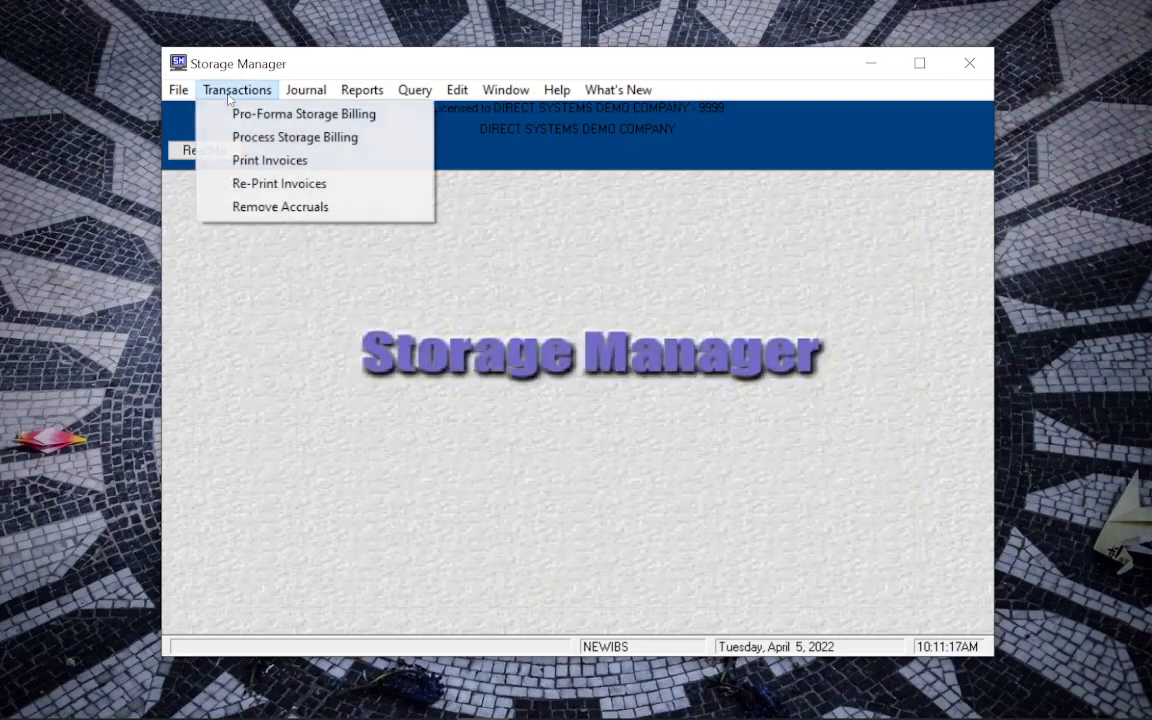
left_click(265, 186)
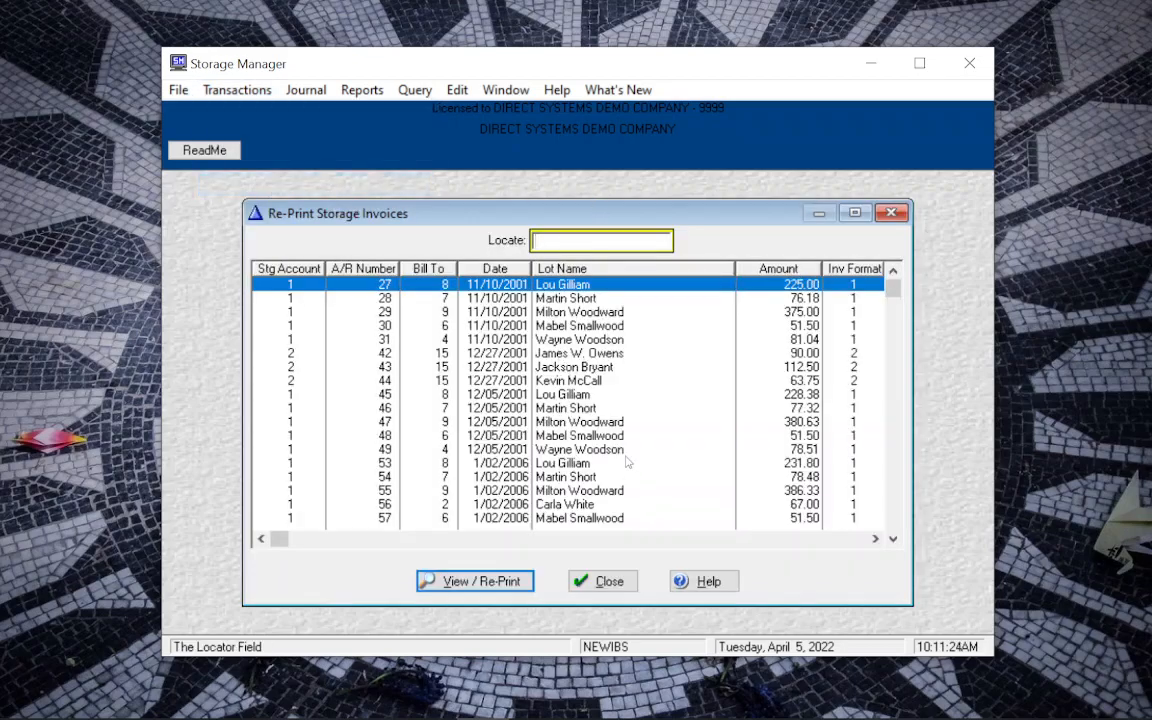
left_click_drag(893, 287, 899, 524)
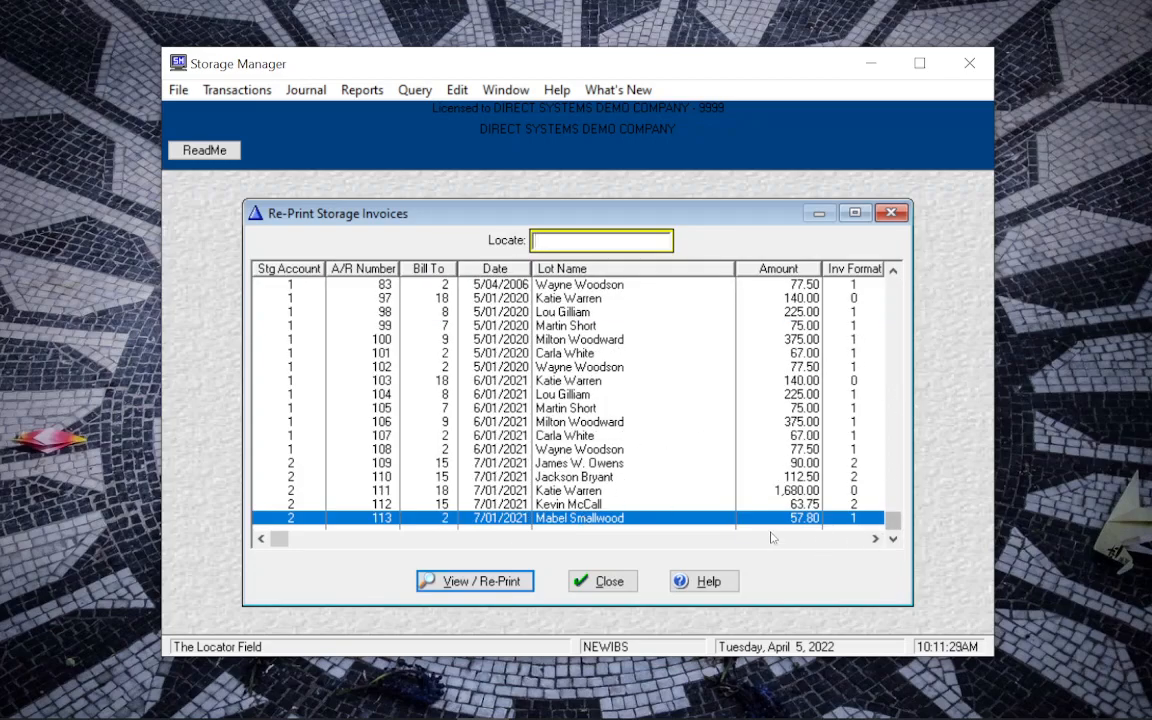
left_click(570, 520)
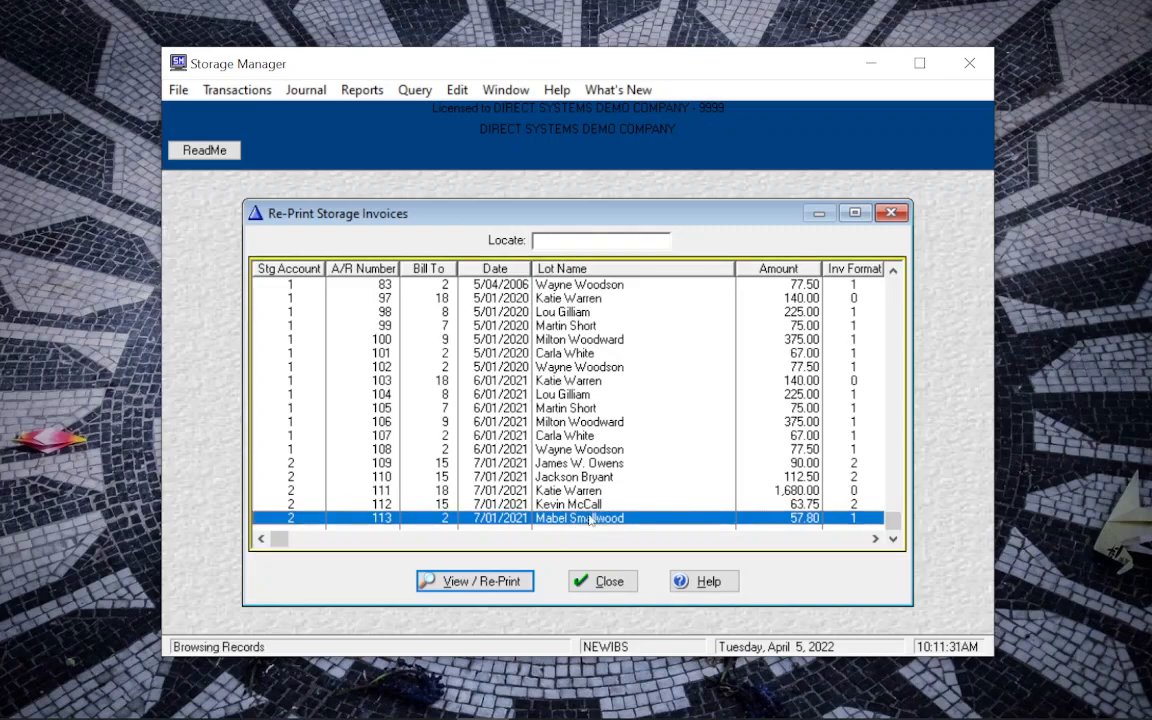
left_click(470, 581)
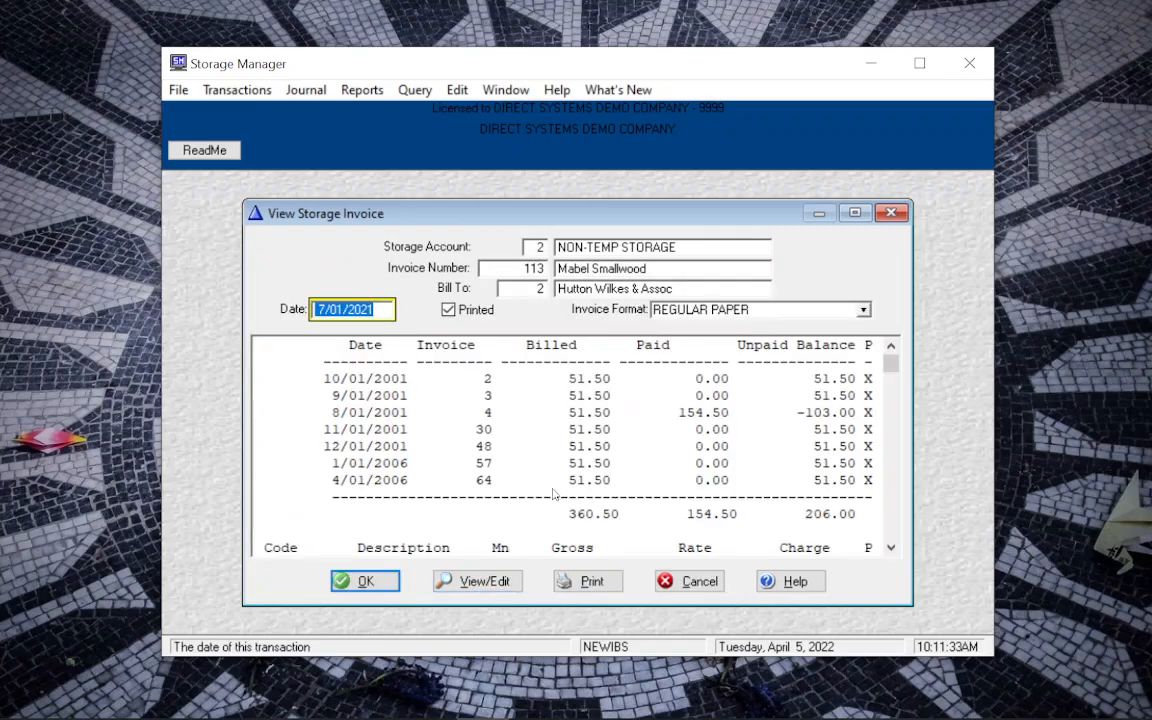
left_click(677, 583)
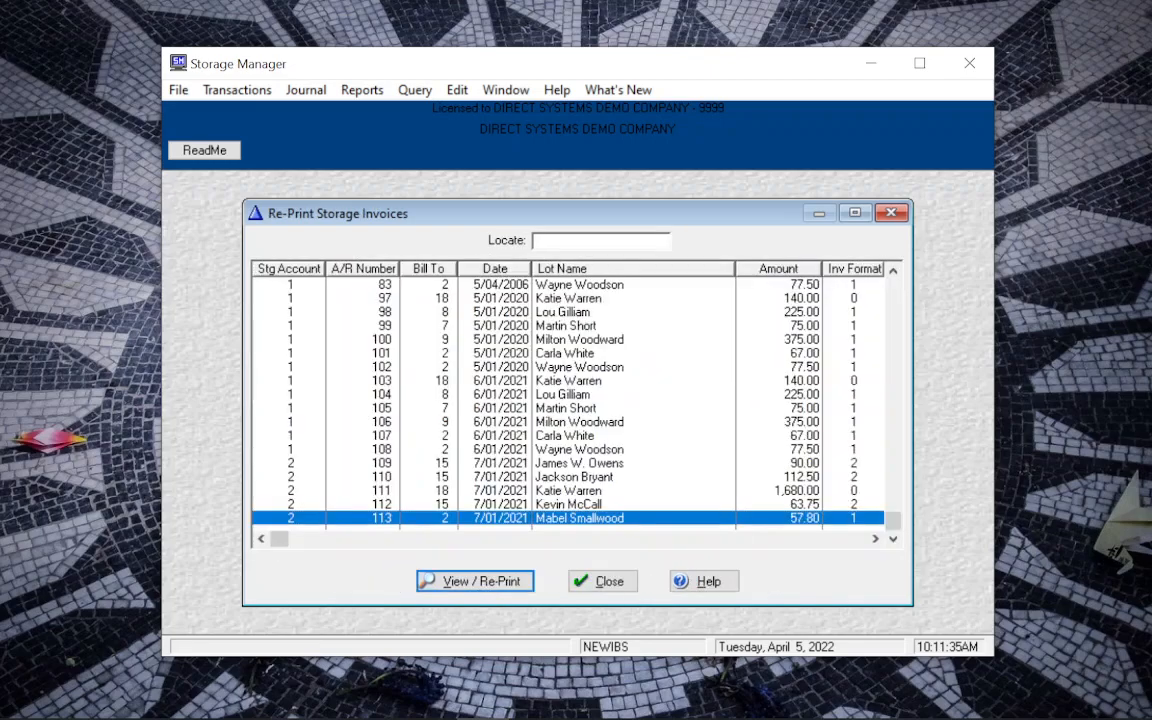
left_click(604, 580)
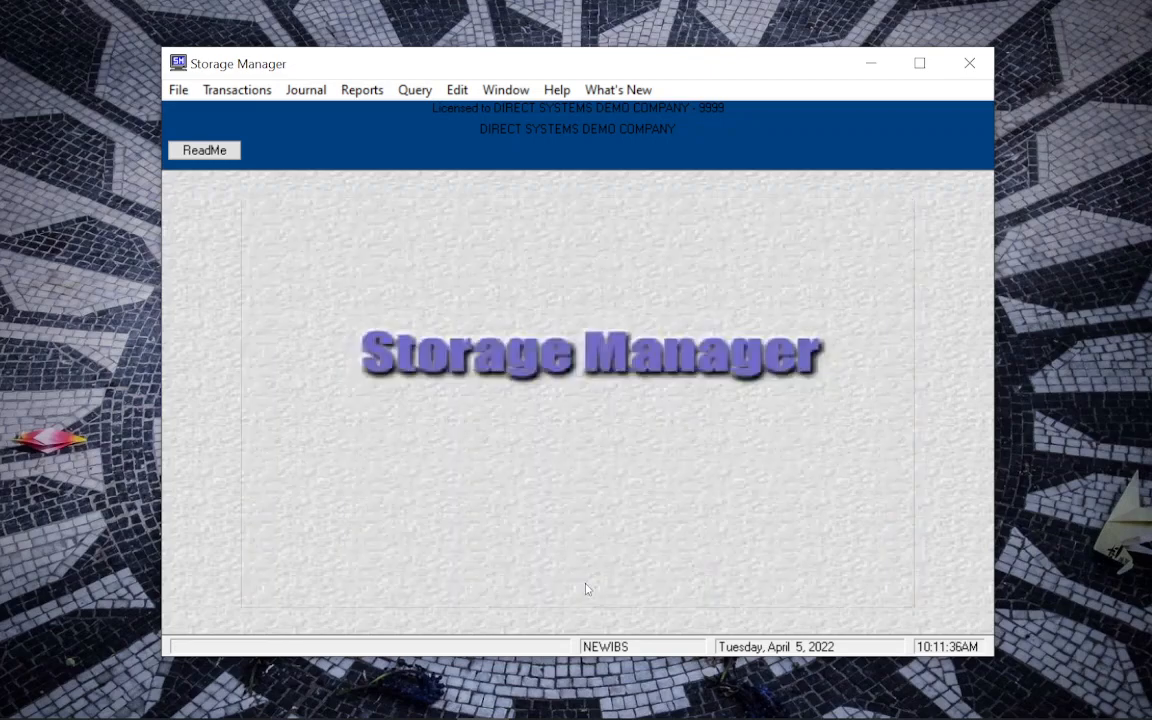
View the fields of the Remove Accruals form and exit without removing any accrual.
left_click(222, 88)
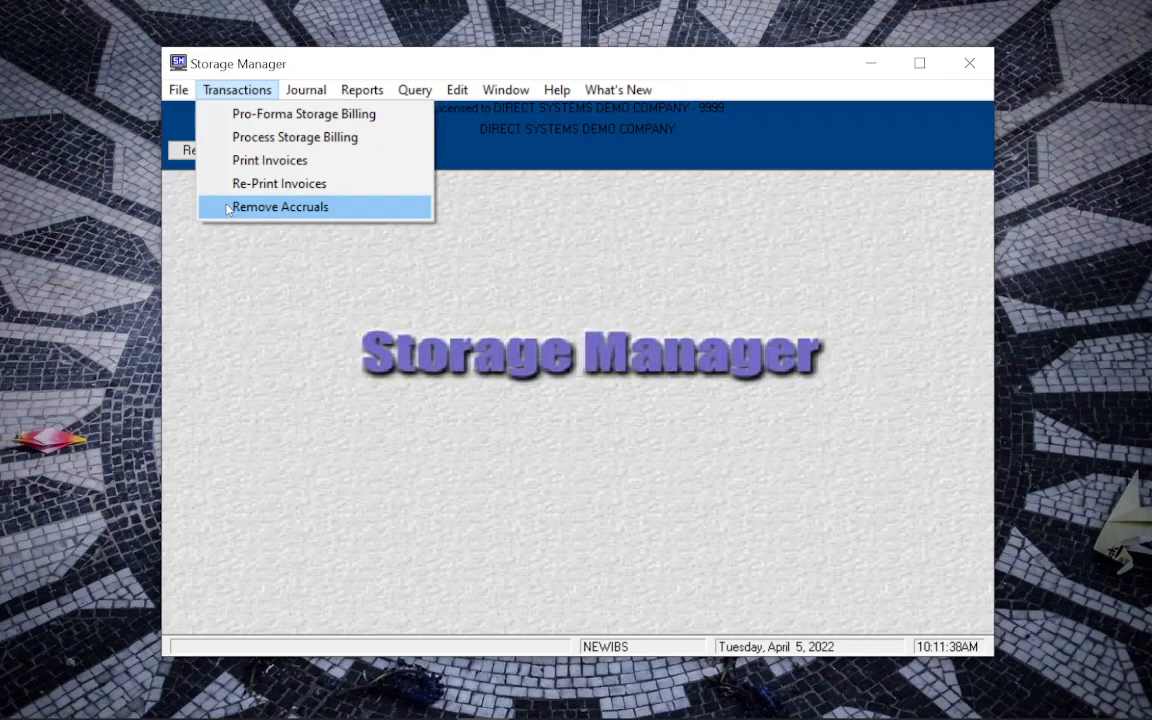
left_click(228, 208)
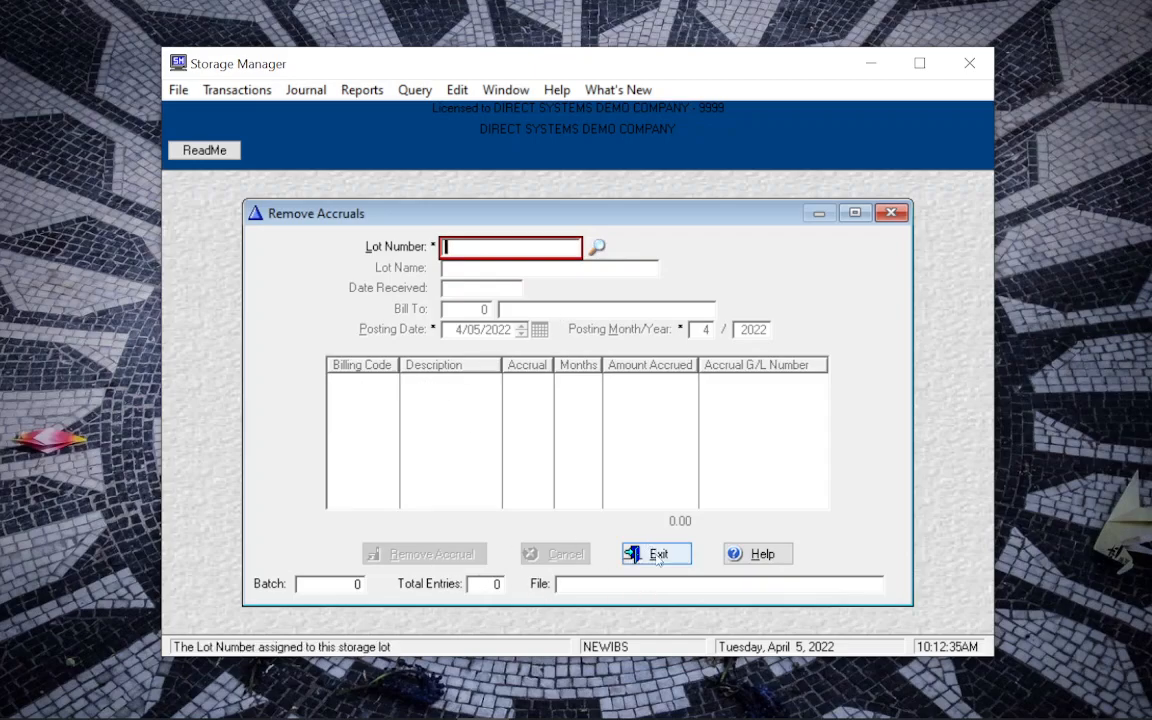
left_click(656, 554)
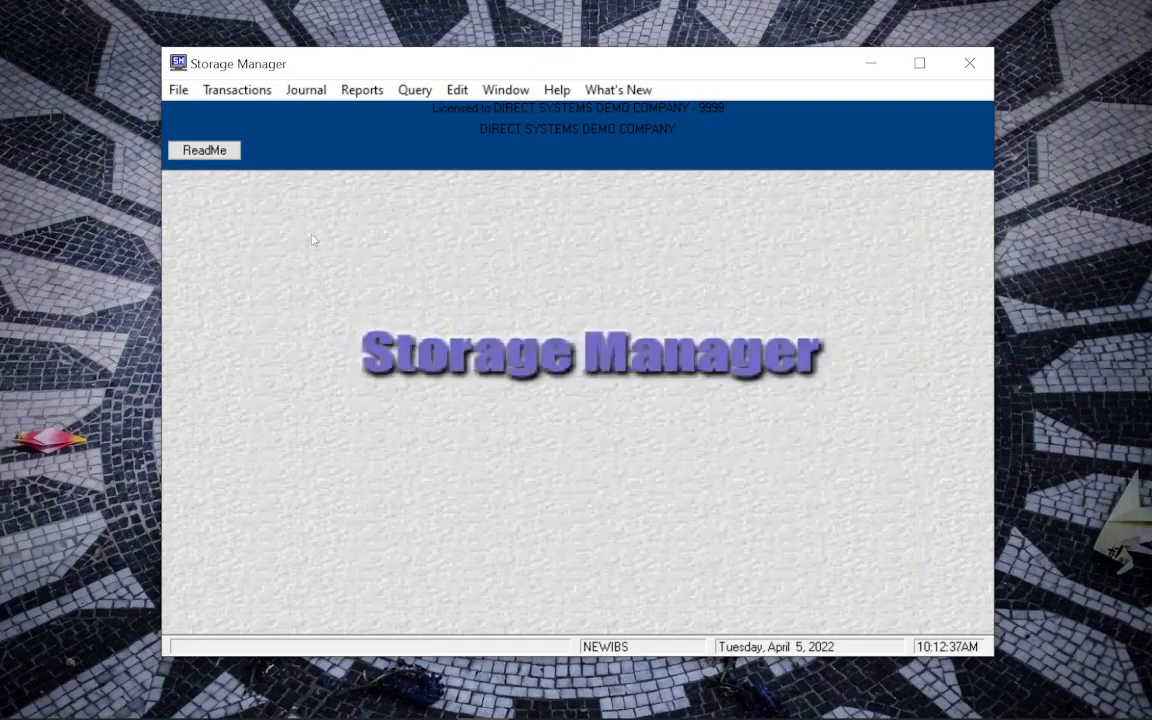